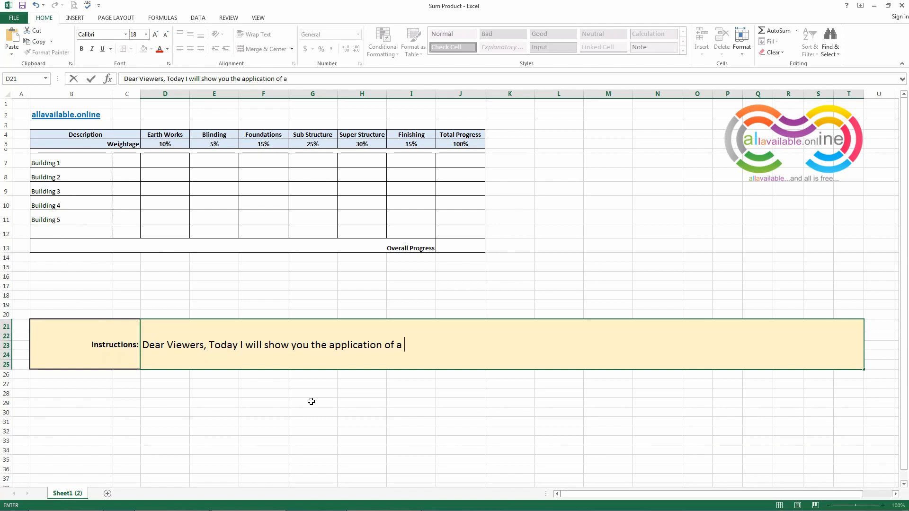
- Complete the opening sentence in the instructions cell with: very useful formula "sumproduct"
text(very useful formula)
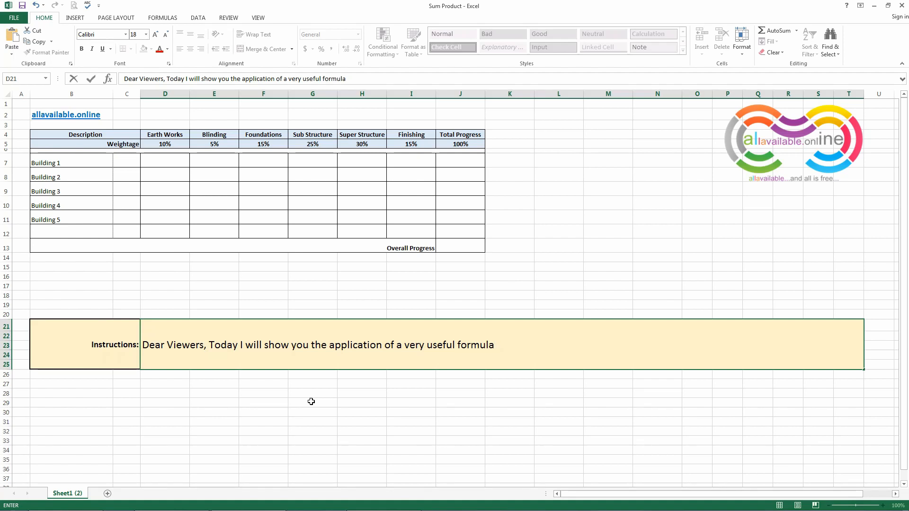
text( "sumproduct".)
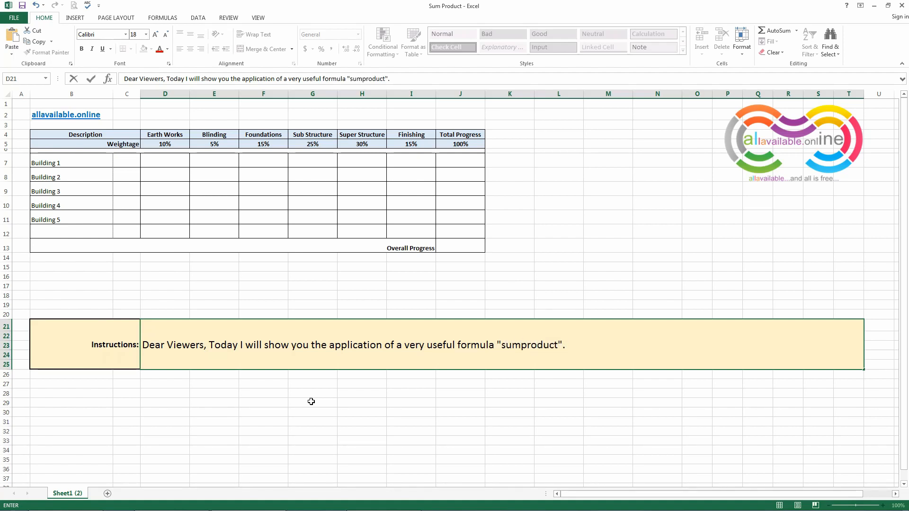
- Add to the instructions: "With the help of this formula, you can calculate the progress percentage of individual item or as overall project of your project"
text( With the help )
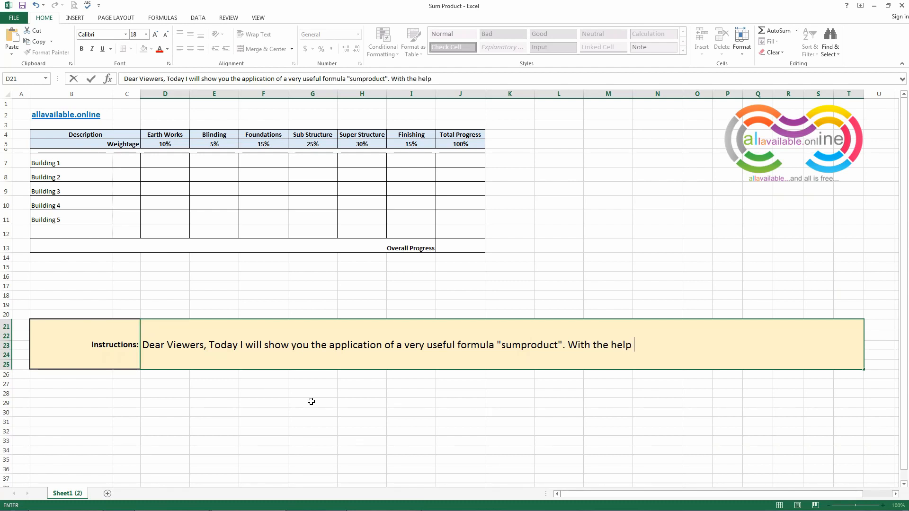
text(of this formu)
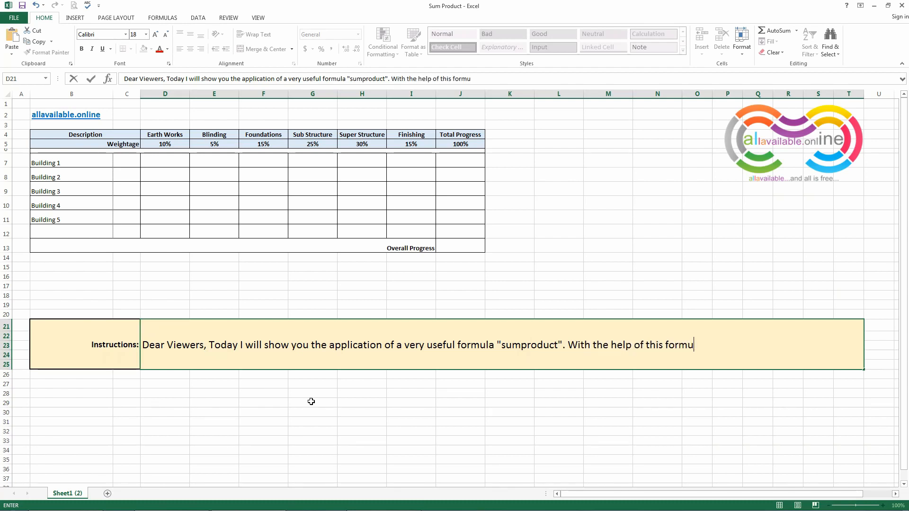
text(la, you can)
key(BackSpace)
key(BackSpace)
text(can calculate the pro)
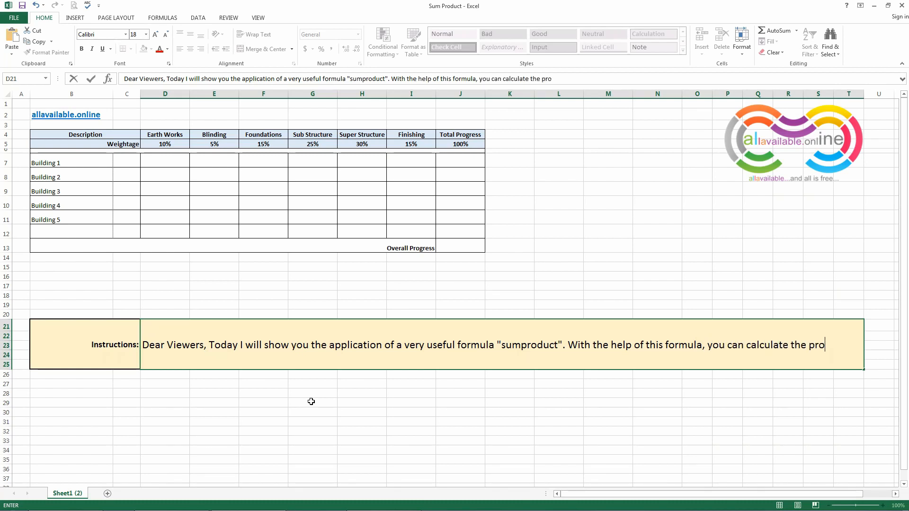
text(gress percentage )
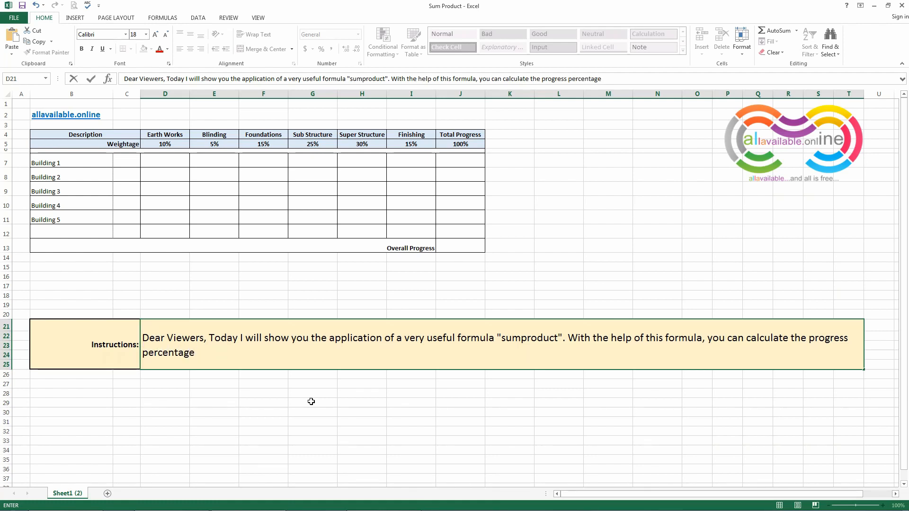
text(of individual )
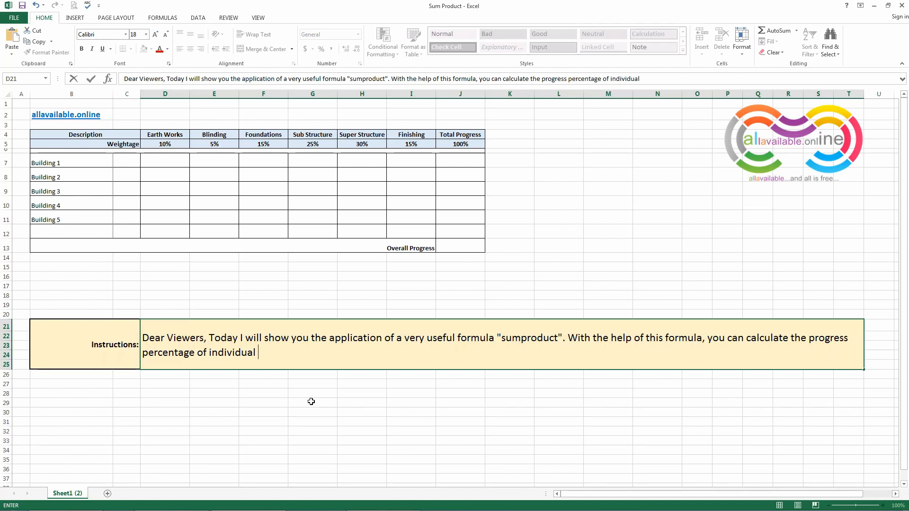
text(item or as overall pro)
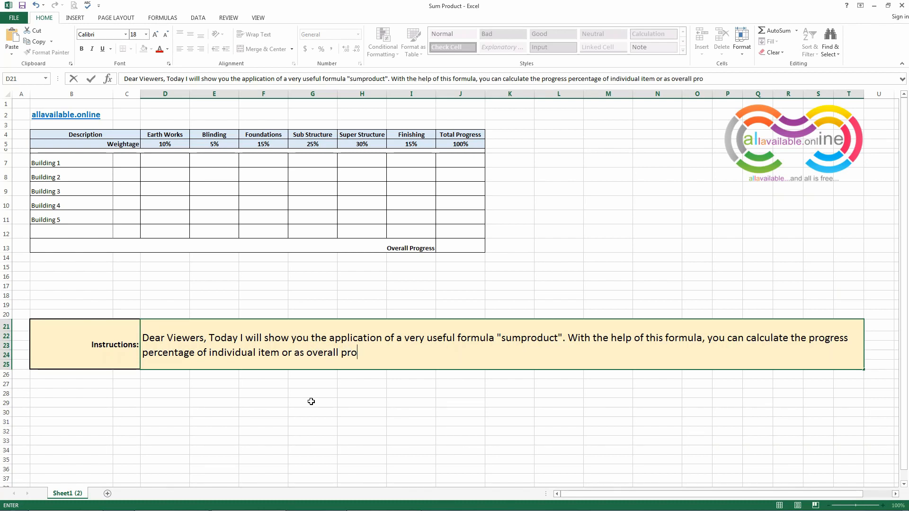
text(ject of your project)
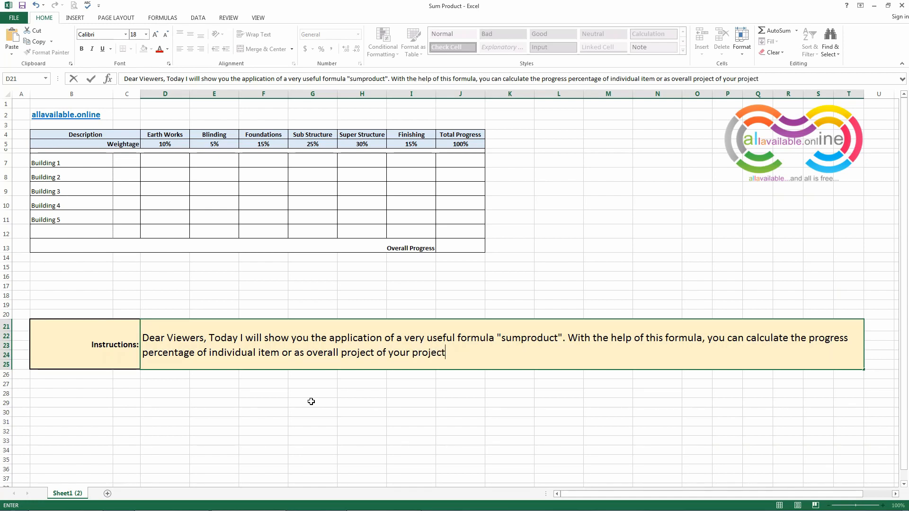
- Correct the end of the instructions to read "overall progress of your project." and commit the cell entry
key(BackSpace)
key(BackSpace)
key(BackSpace)
key(BackSpace)
key(BackSpace)
key(BackSpace)
key(BackSpace)
key(BackSpace)
key(BackSpace)
key(BackSpace)
key(BackSpace)
key(BackSpace)
key(BackSpace)
key(BackSpace)
key(BackSpace)
key(BackSpace)
key(BackSpace)
key(BackSpace)
key(BackSpace)
key(BackSpace)
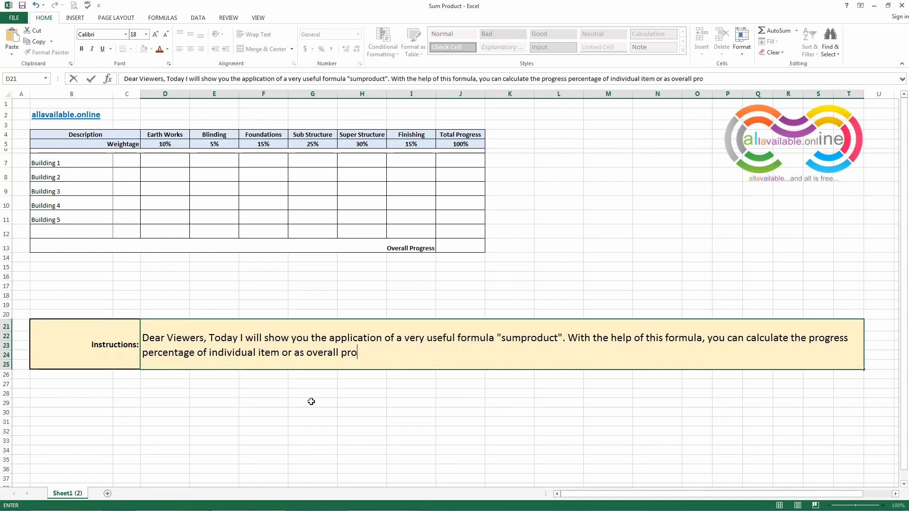
text(ogress of your project.)
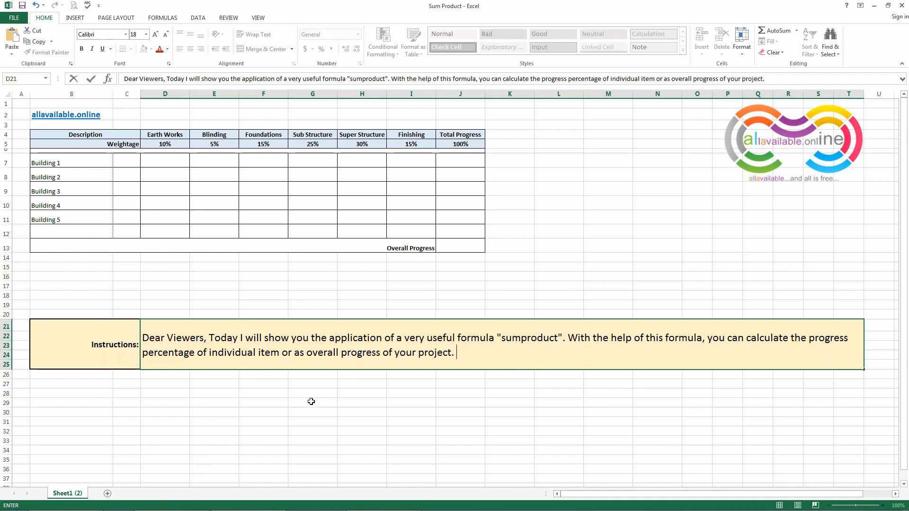
key(Return)
- Replace the text in the instructions cell with "So lets start."
key(Up)
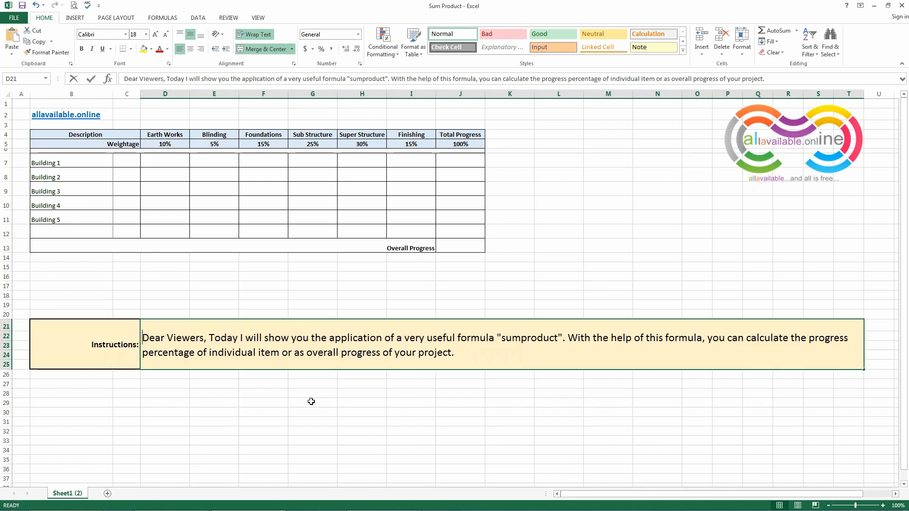
text(So lets start.)
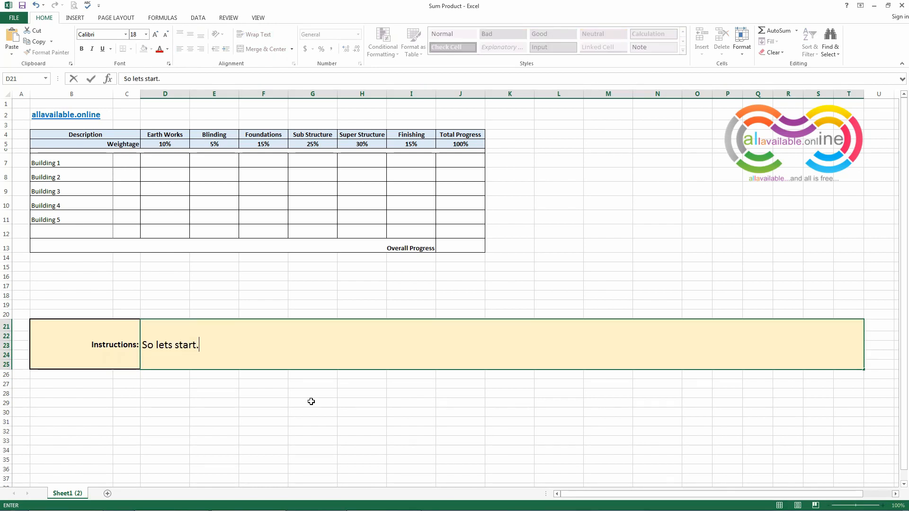
key(Return)
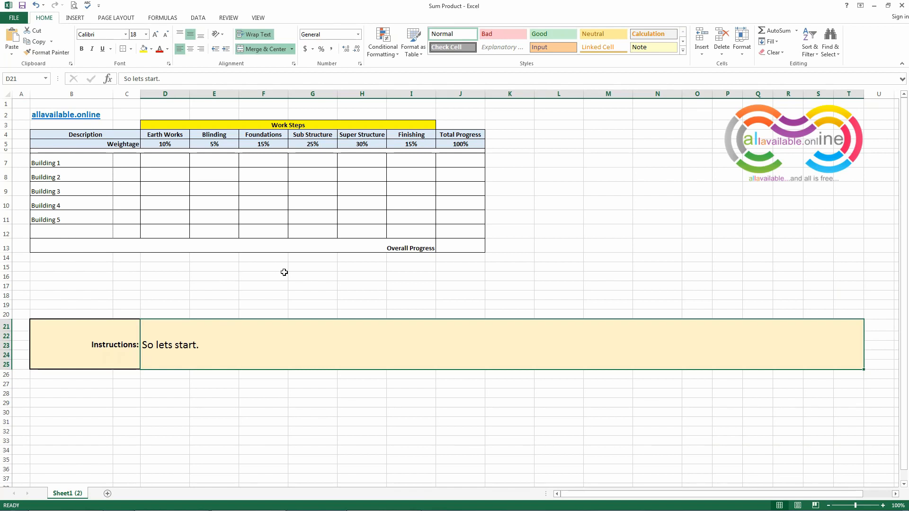
- Replace D21 with "As you can see above, I already prepared a format and fill the weightage percentage of work steps or activity steps of a civil project."
text(As you can)
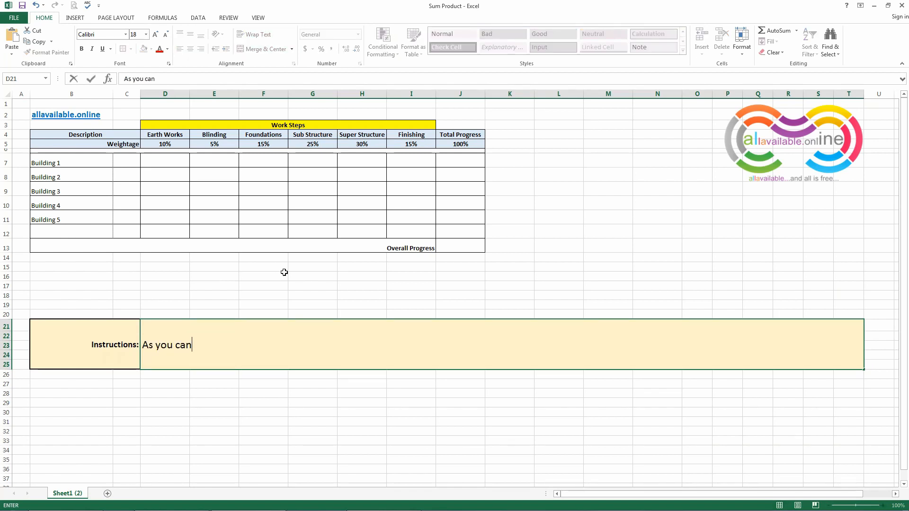
text( see above, I al)
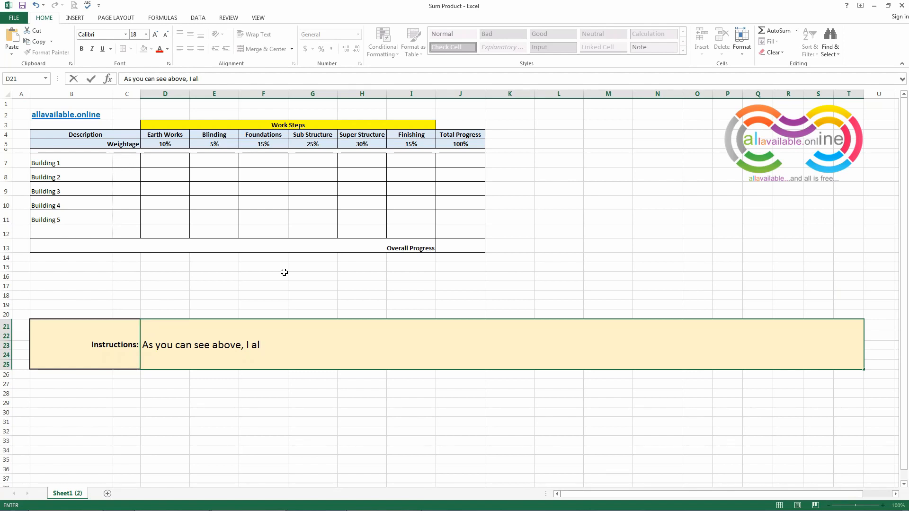
text(ready prepared a)
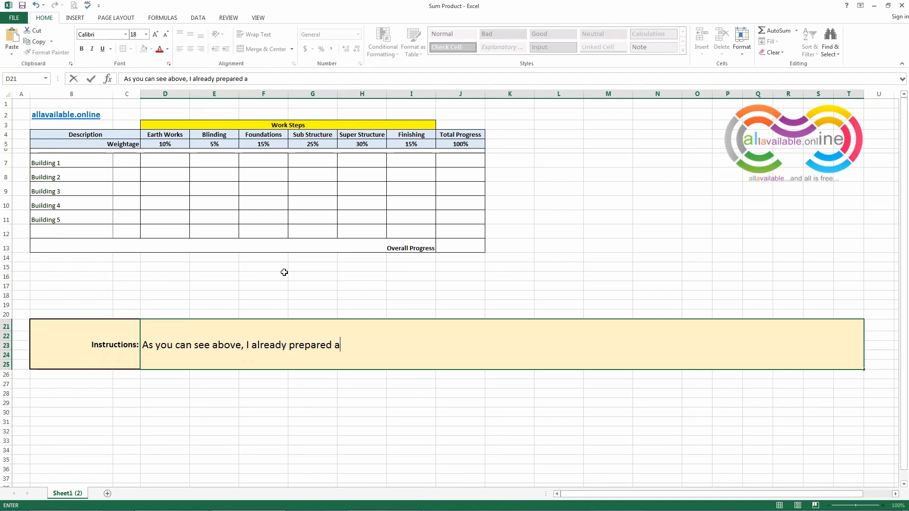
text( format and fi)
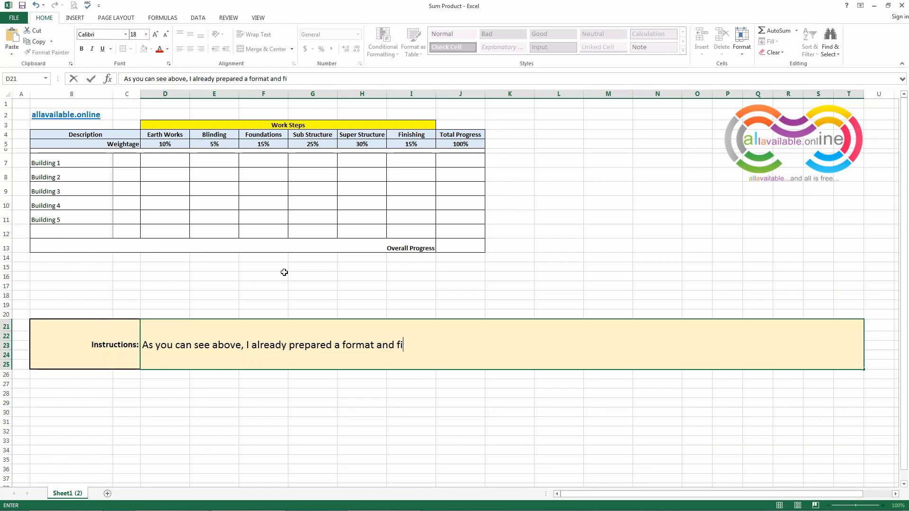
text(ll the weightage)
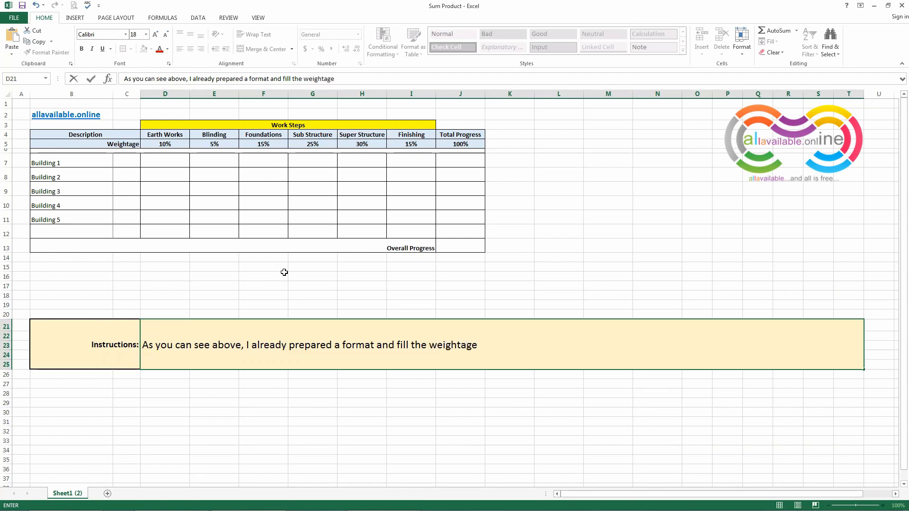
text( percentage of )
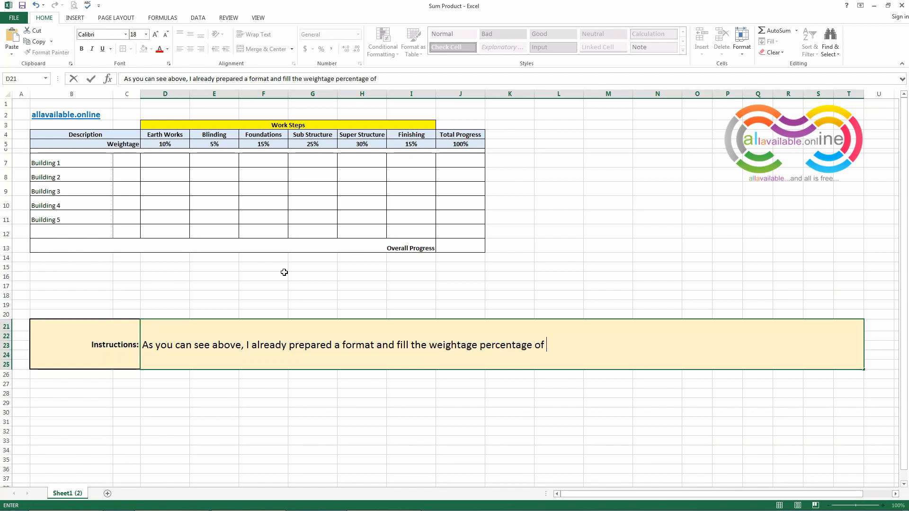
text(work steps or )
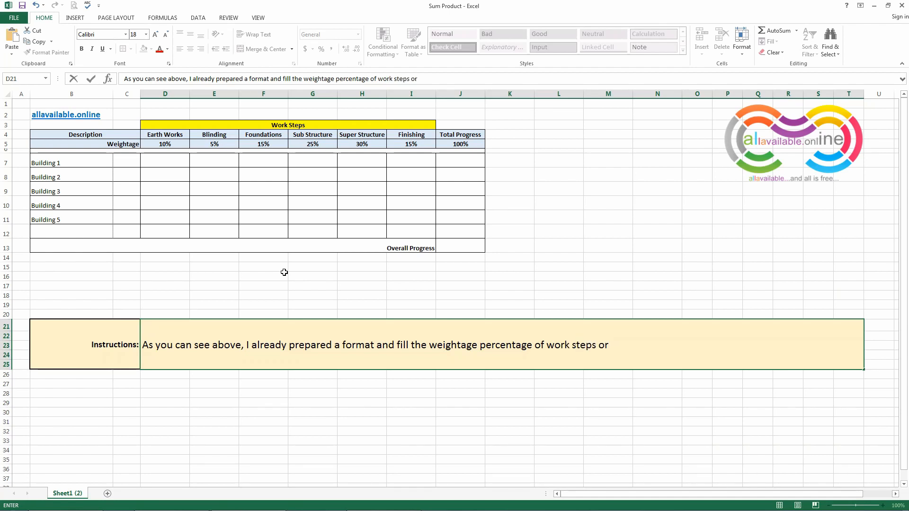
text(activity set)
key(BackSpace)
key(BackSpace)
text(teps)
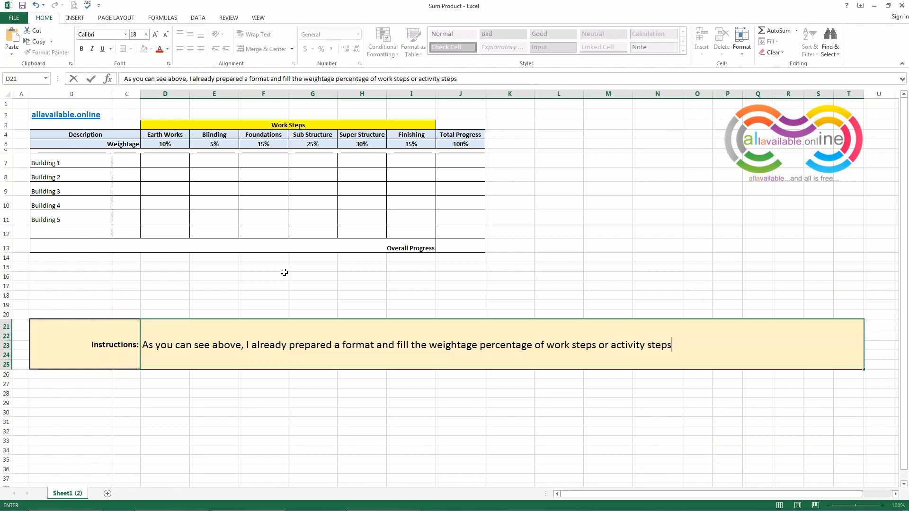
text( of a civil project. )
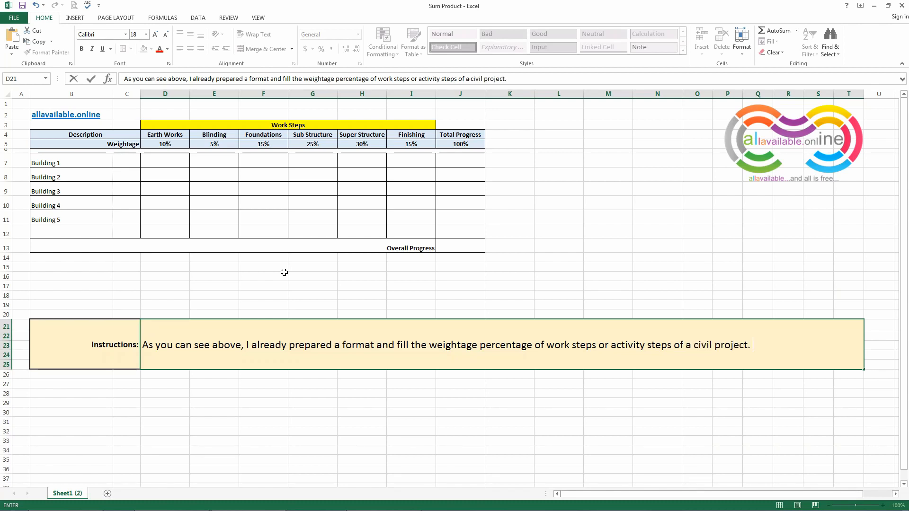
- Add "You can change that to whatever you like as per nature of your project and the weightage." to the instructions and commit
text(You can change t)
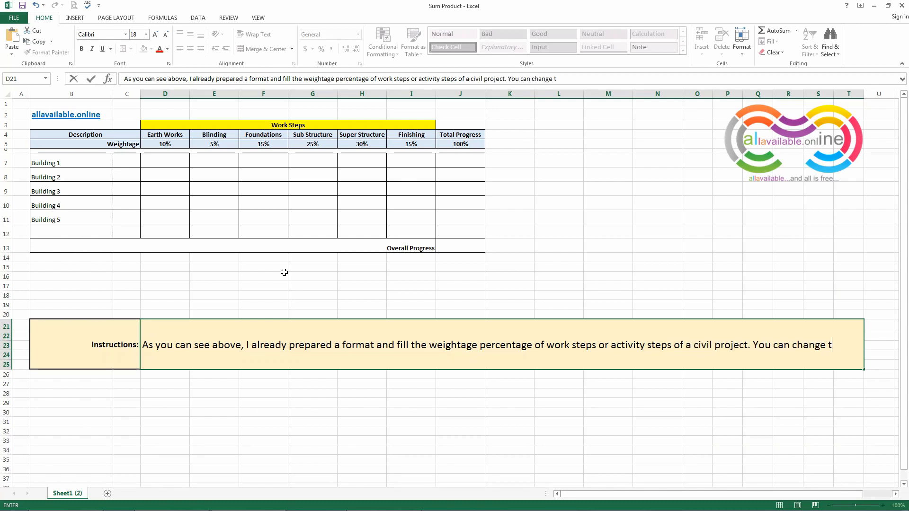
text(hat to whatever y)
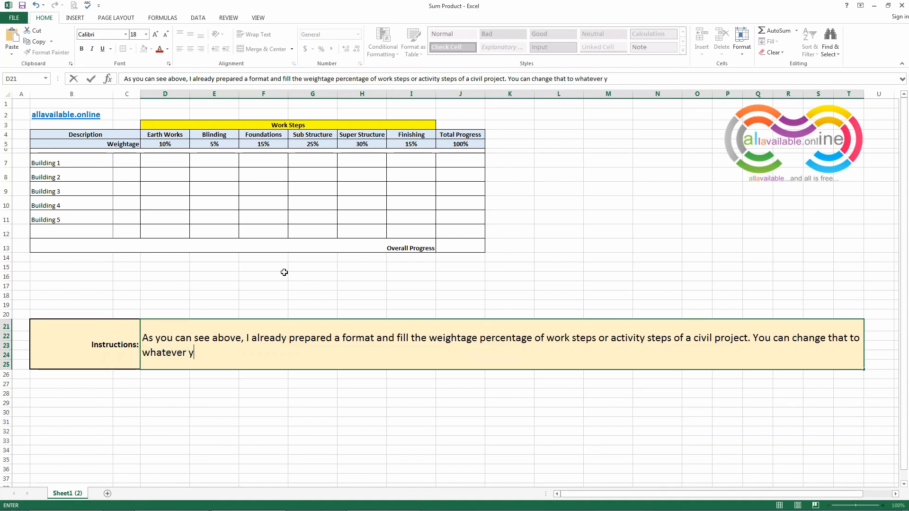
text(ou like as per nature of yo)
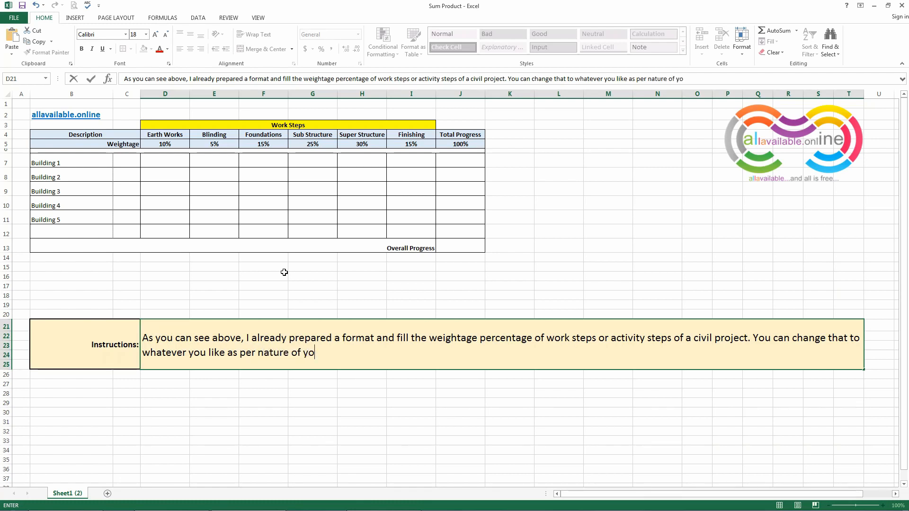
text(ur project and the weigh)
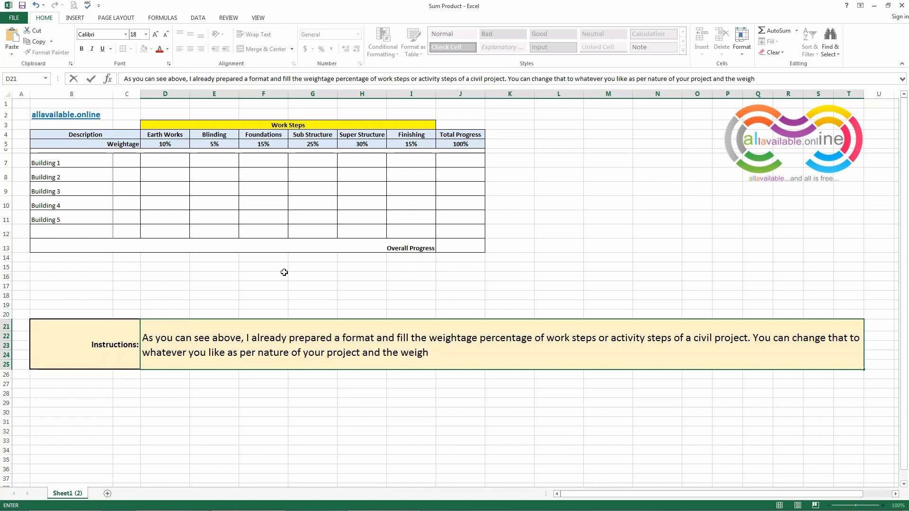
text(tage.)
key(Return)
- Replace the instructions with "Under the description, you can see the number of buildings as WBS items or areas of the project."
key(Up)
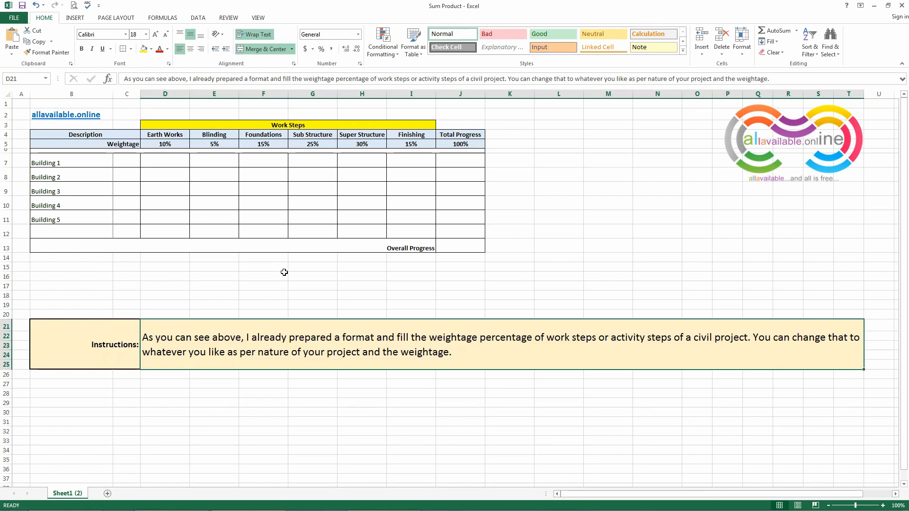
text(Under)
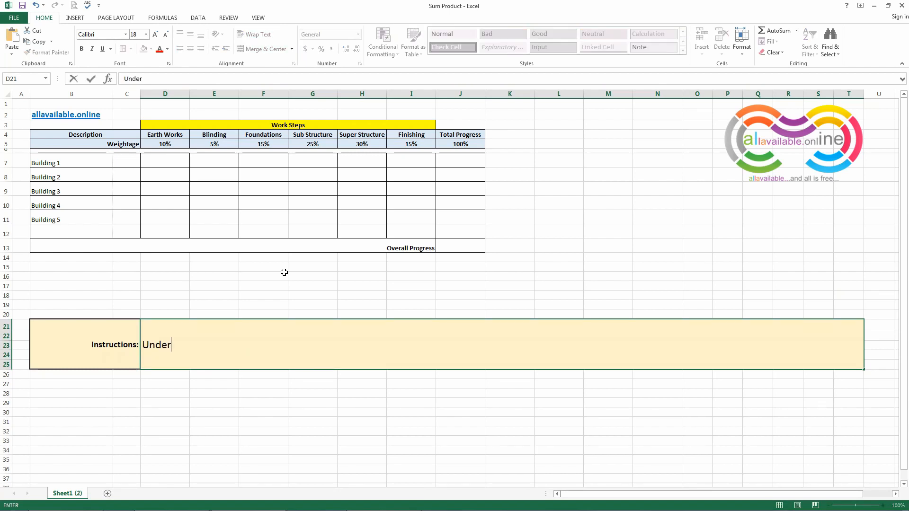
text( the descripti)
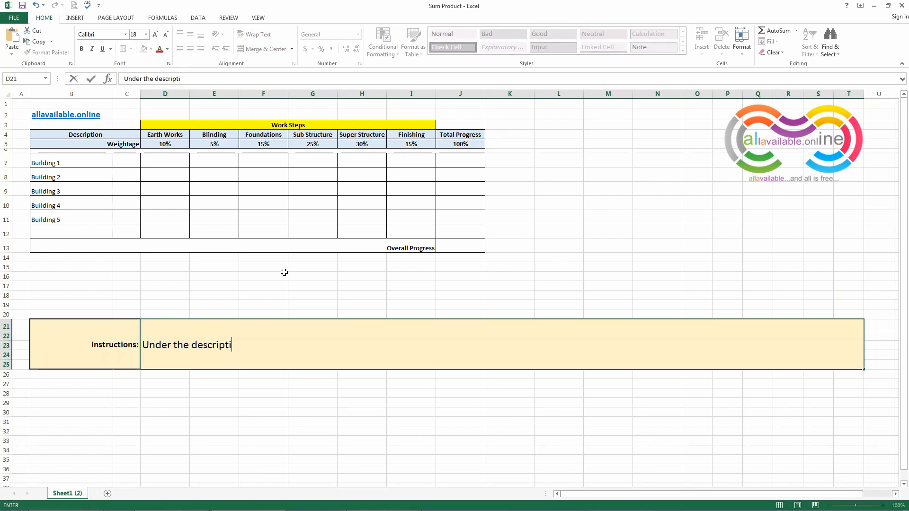
text(on , you can see the n)
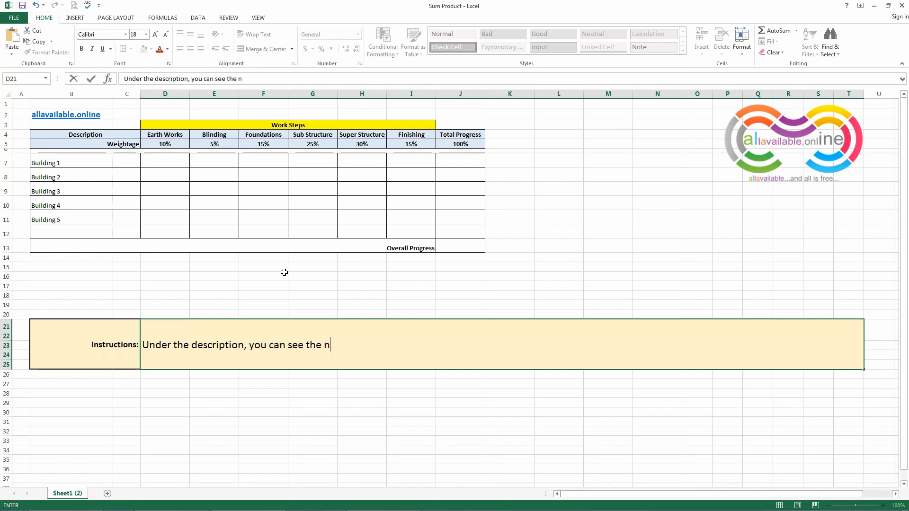
text(umber of buil)
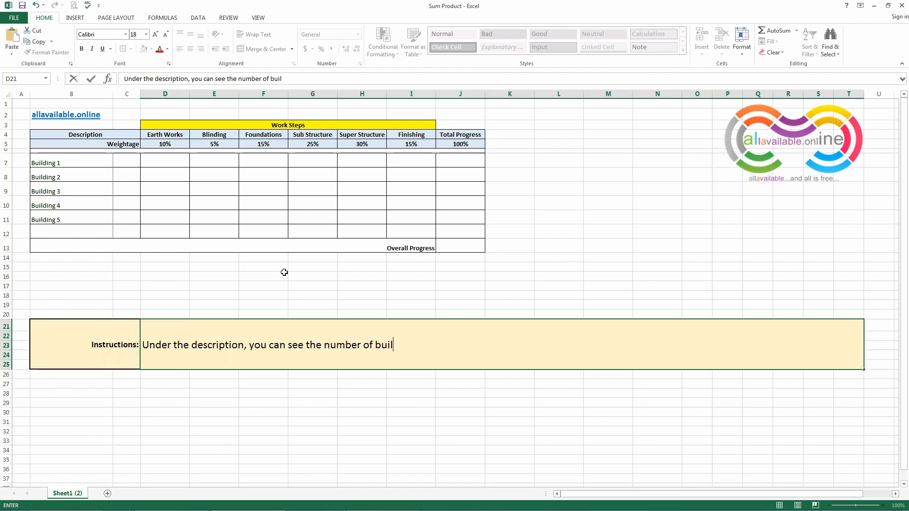
text(dings as W)
key(BackSpace)
text(WBS)
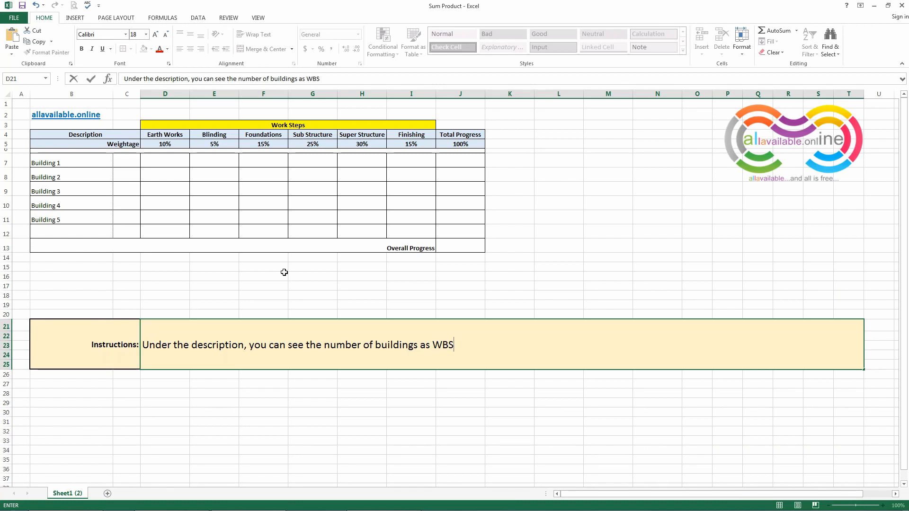
text( items or areas of)
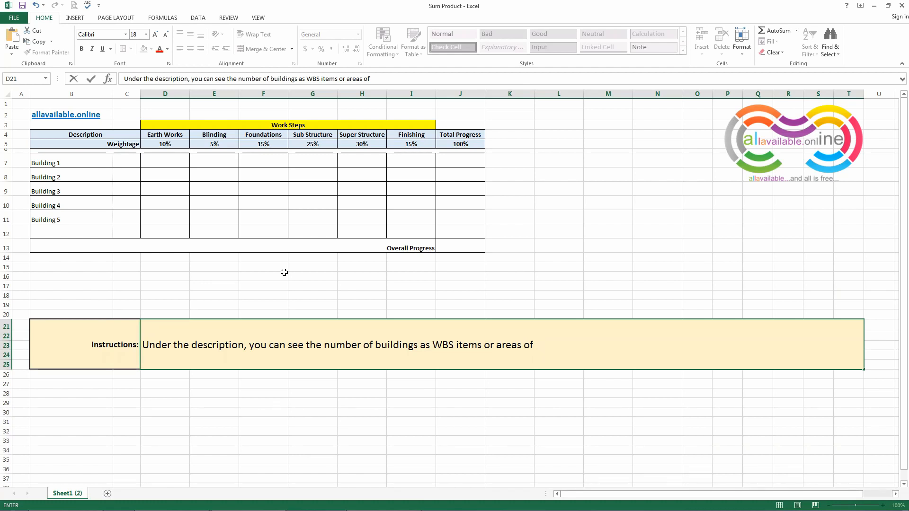
text( the project.)
key(Return)
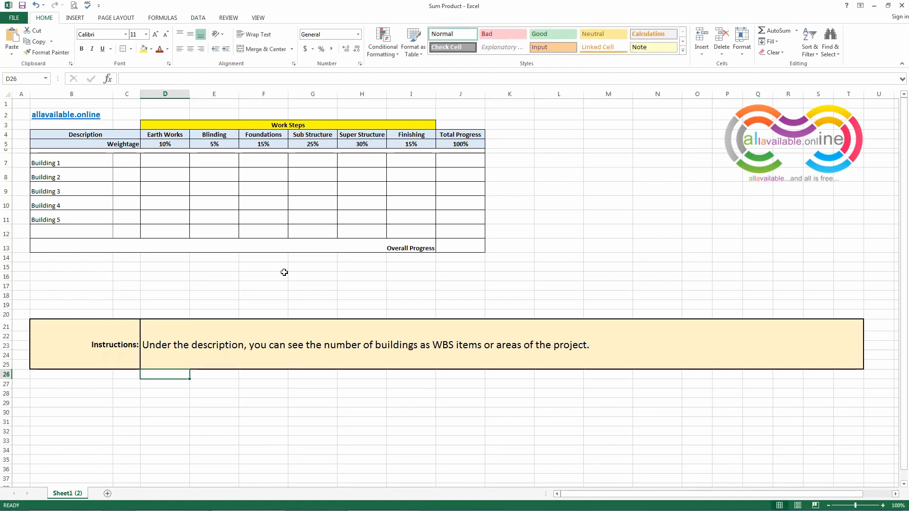
- Replace the instructions with "Each area will have certain progress and we want to calculate each area progress and"
key(Up)
text(Each area )
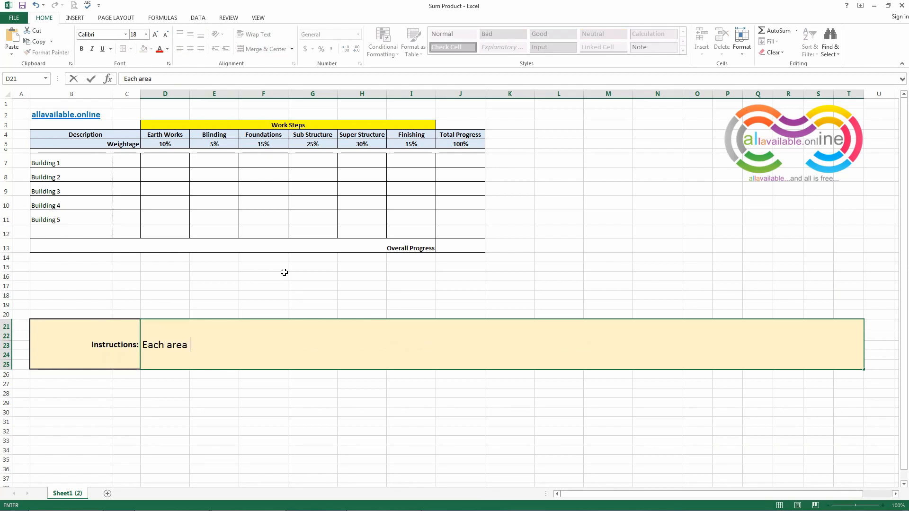
text(will have certain proje)
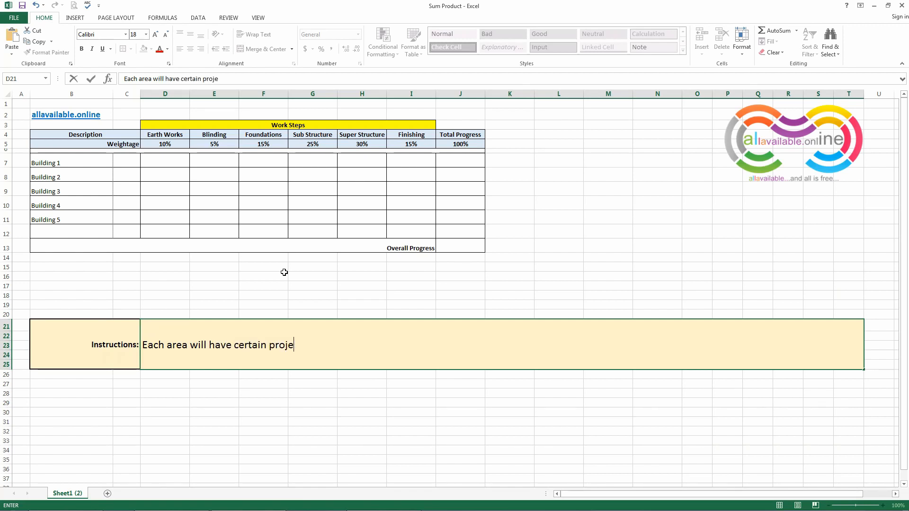
key(BackSpace)
key(BackSpace)
text(gress and we want to )
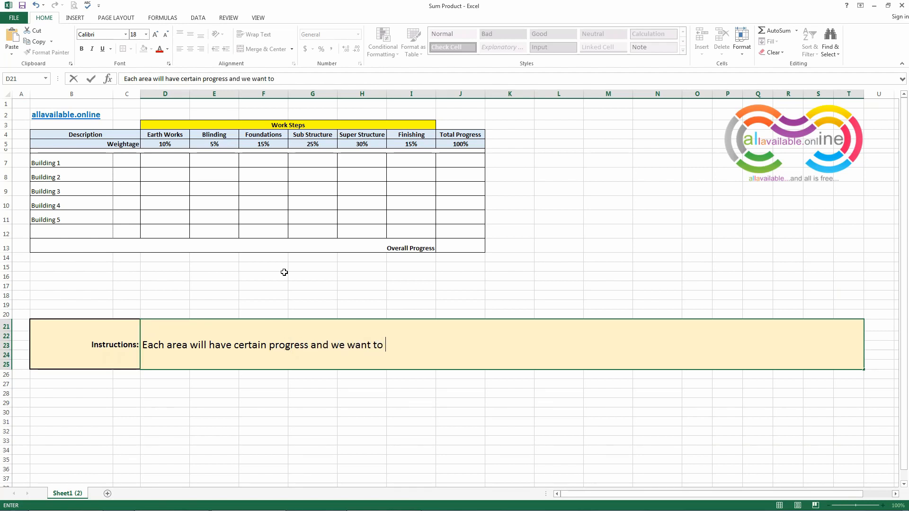
text(calculate the area)
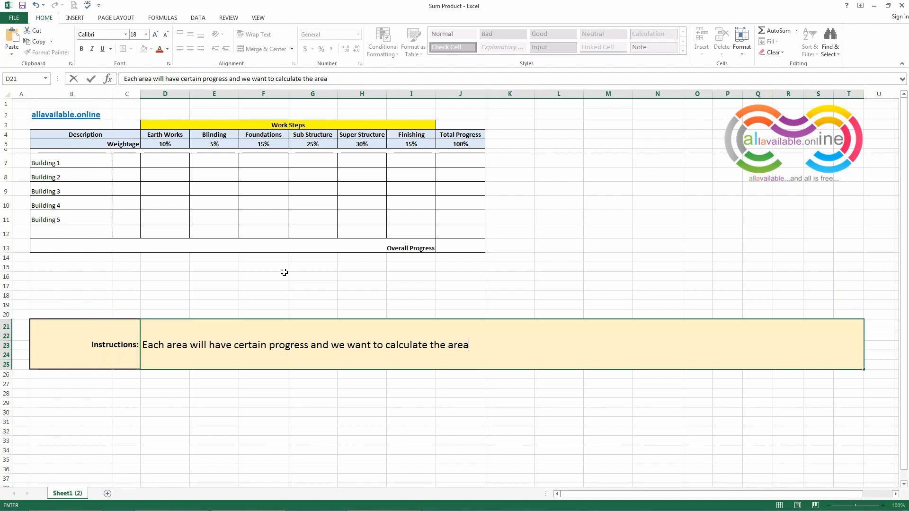
key(BackSpace)
key(BackSpace)
key(BackSpace)
key(BackSpace)
key(BackSpace)
key(BackSpace)
key(BackSpace)
key(BackSpace)
text(each area pr)
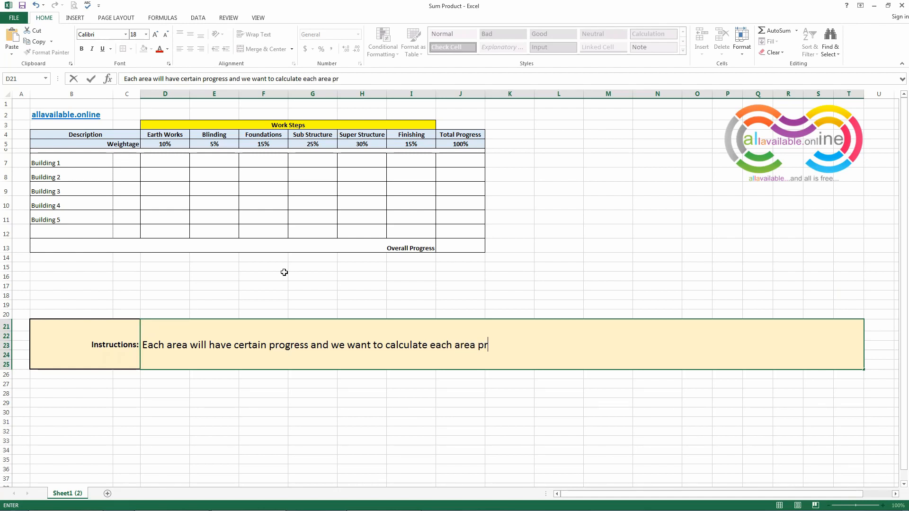
text(ogress and a)
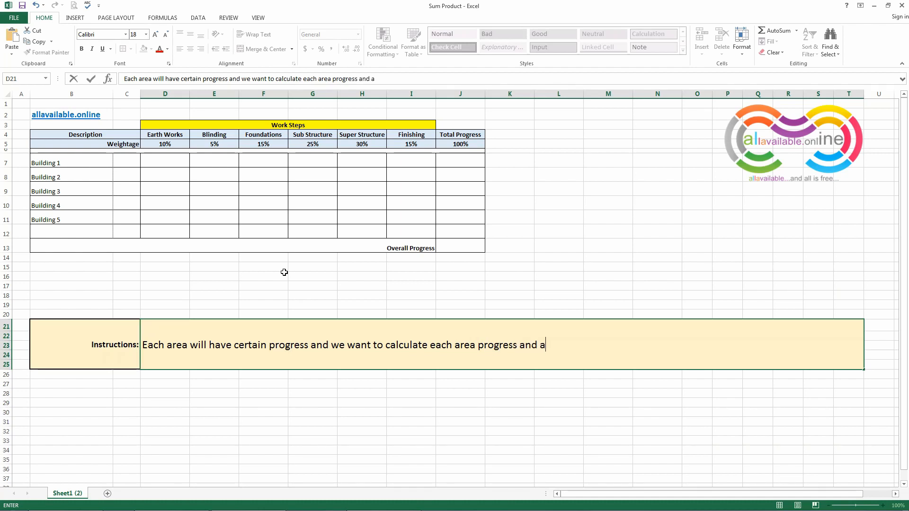
- Continue the instructions with "as well as overall project progress by sum product formula." and commit the entry
key(BackSpace)
text(we)
key(BackSpace)
key(BackSpace)
text(as well as overall project progress by )
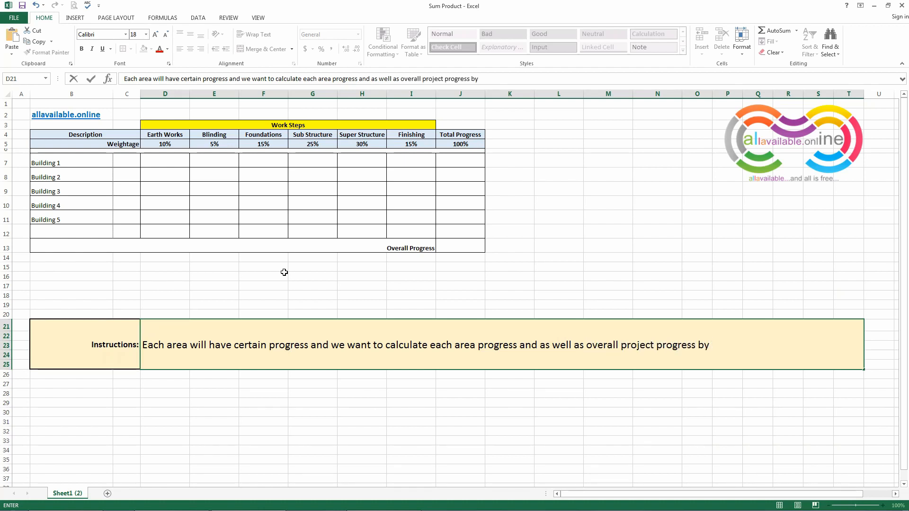
text(sum produc)
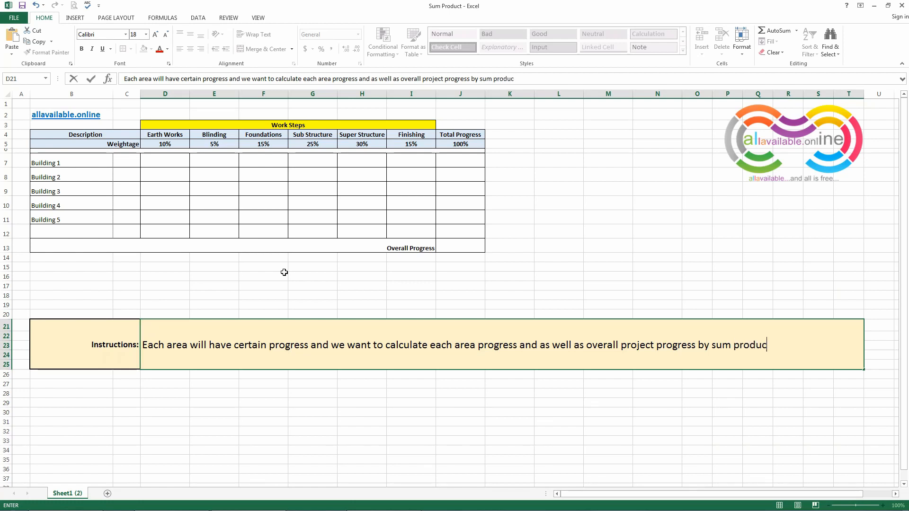
text(t formula.)
key(Return)
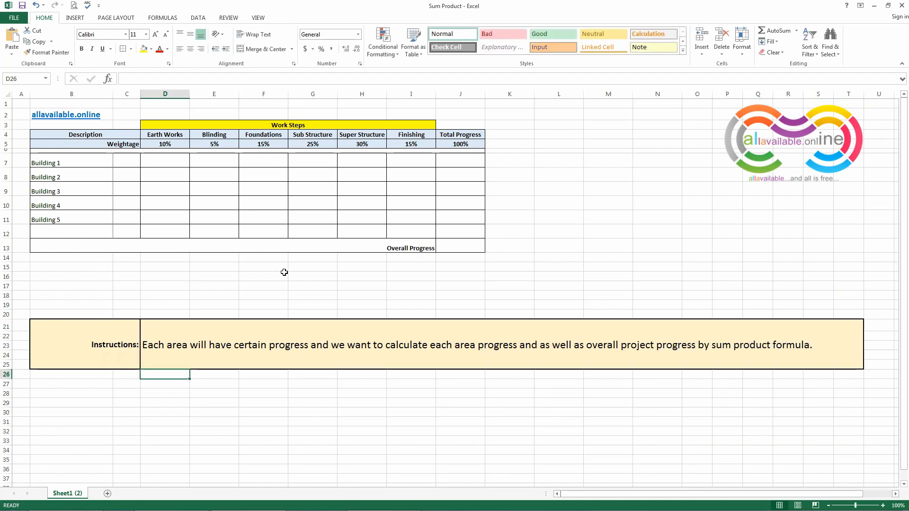
- Replace the instructions with "Let me fill some progress figures for each of the building."
key(Up)
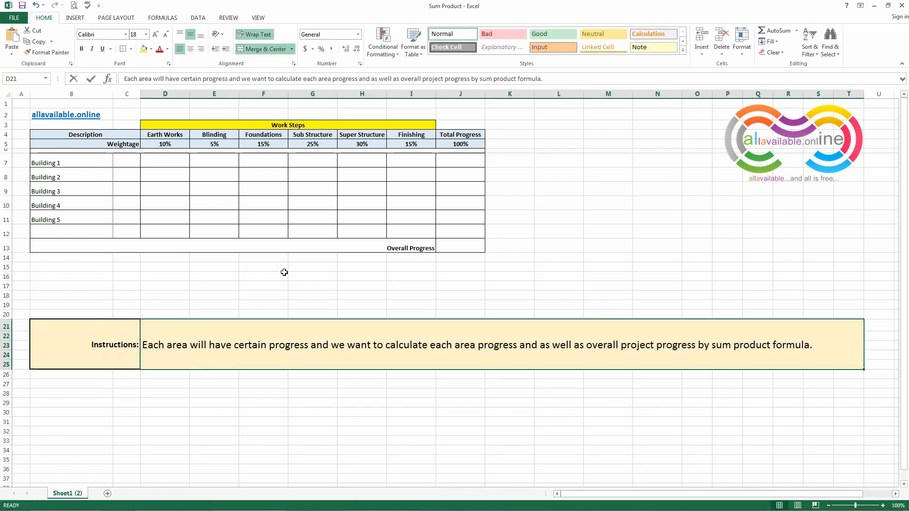
text(Let me fill some)
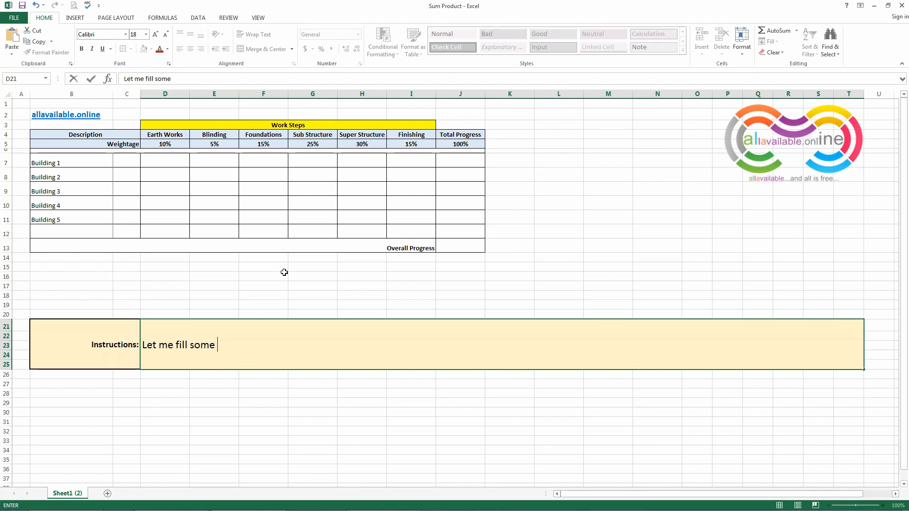
text( a)
key(BackSpace)
text(progress figure)
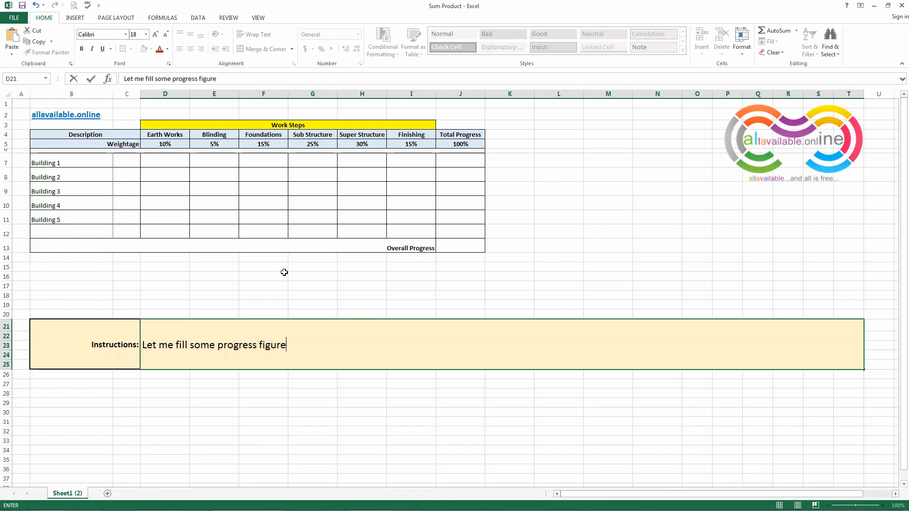
text(s for each of th)
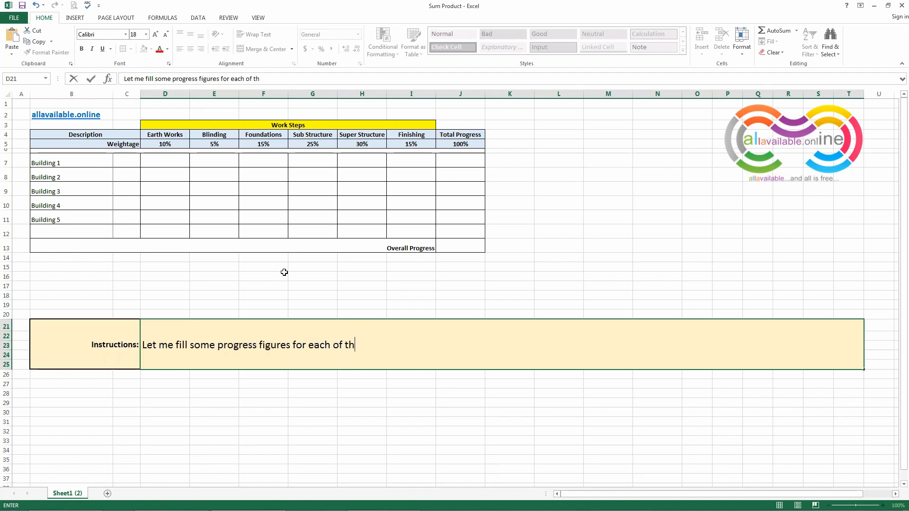
text(e building.)
key(ctrl+Return)
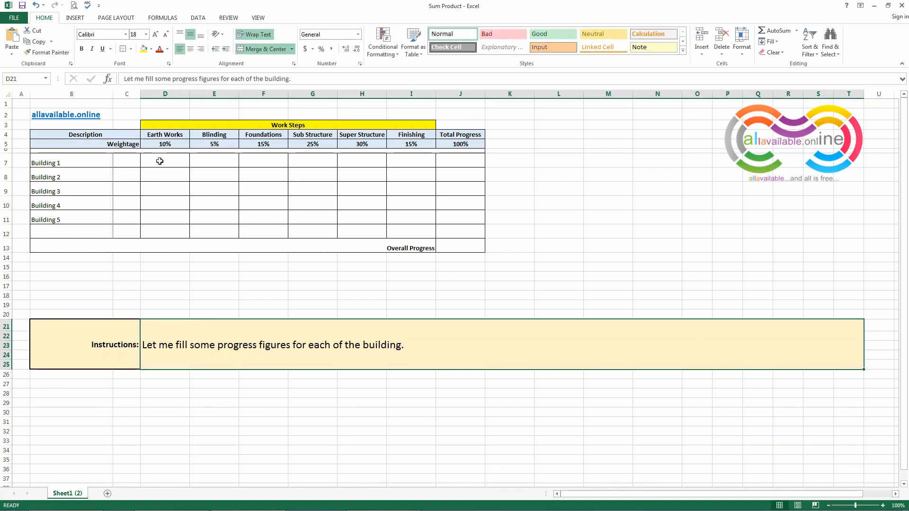
- Append "And individual building weightage." to the instructions and commit the entry
double_click(436, 353)
text(And indi)
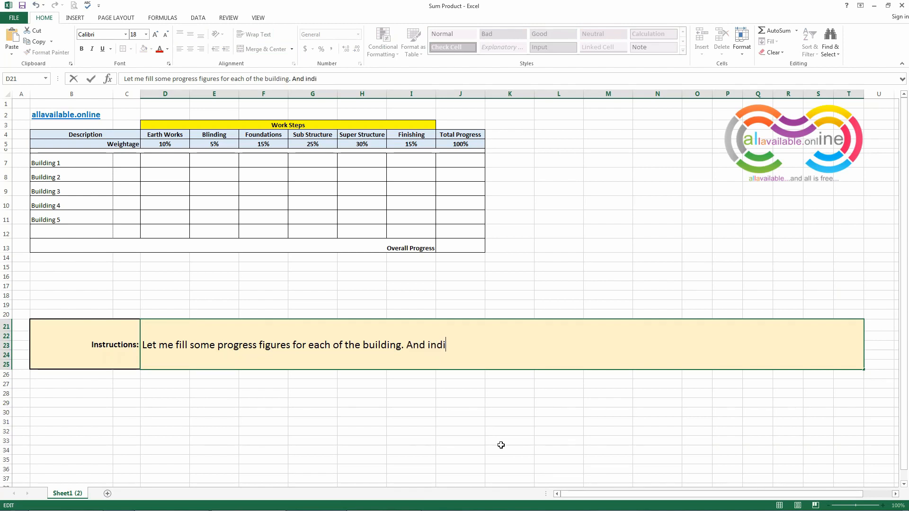
text(vidual build)
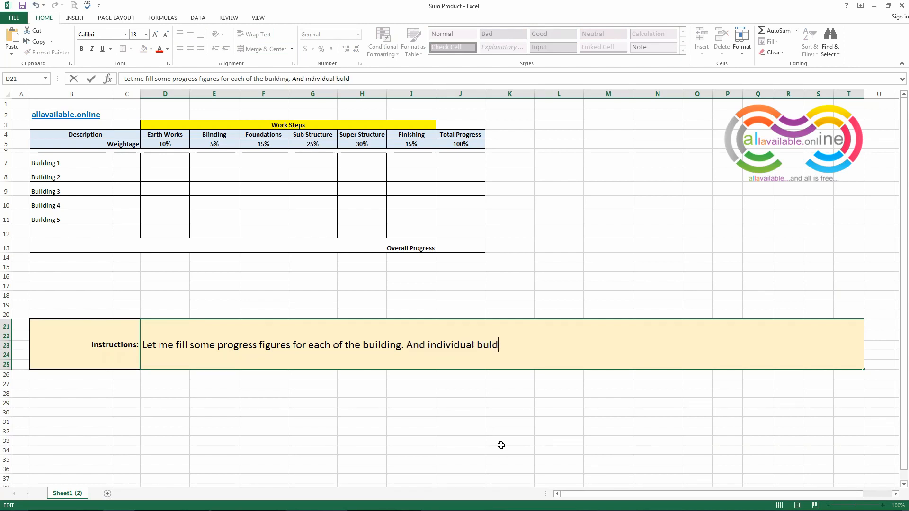
key(BackSpace)
key(BackSpace)
key(BackSpace)
text(ildin)
text(g we)
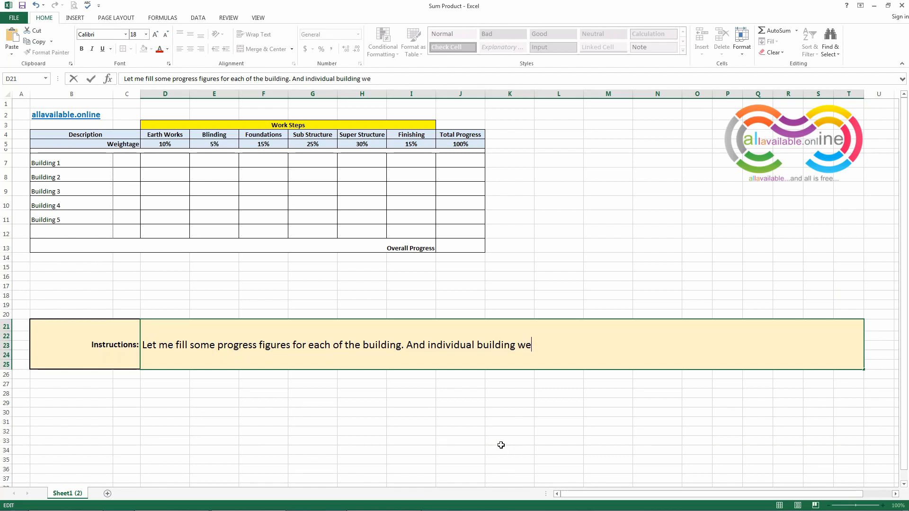
text(ightage.)
key(ctrl+Return)
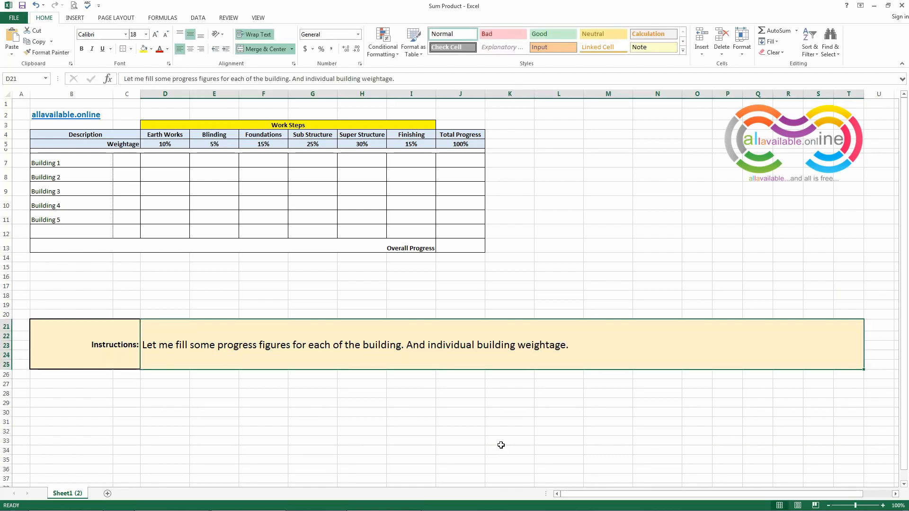
- Total the building weightages in C12 with a SUM of C7:C11
click(125, 232)
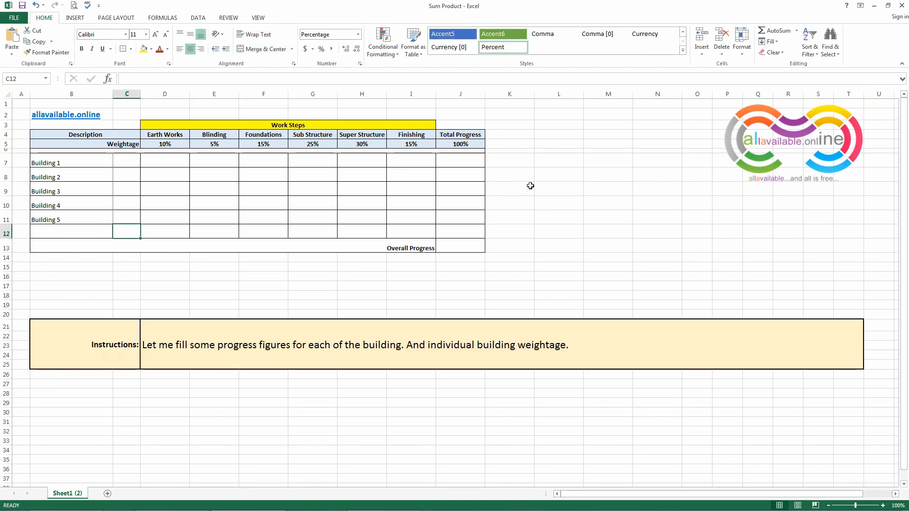
click(777, 32)
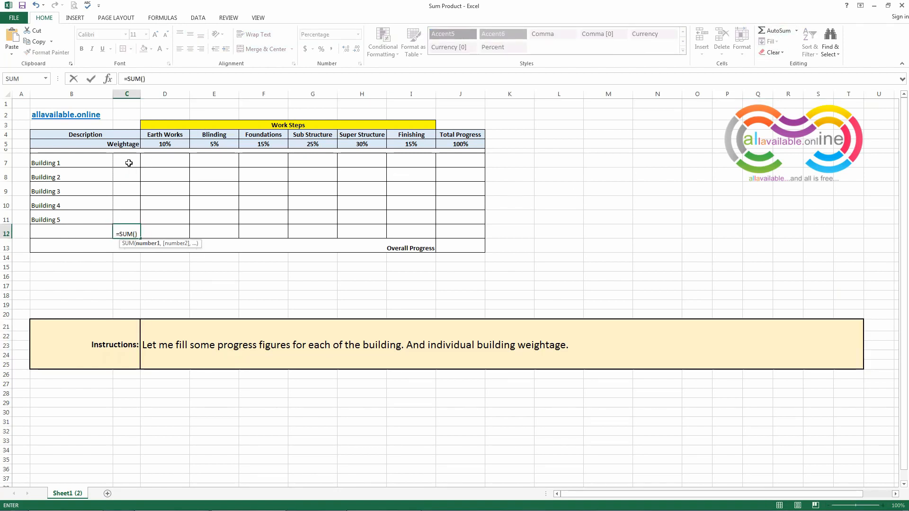
drag(128, 163, 127, 219)
key(Return)
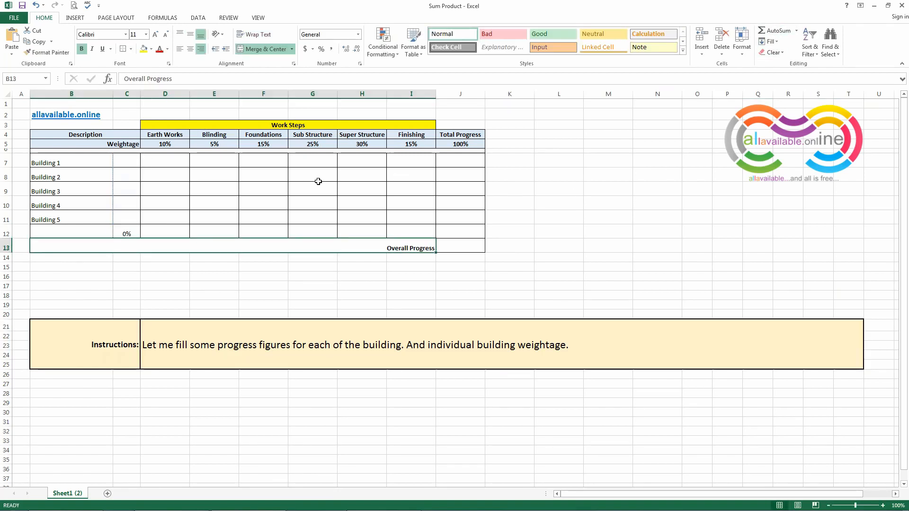
- Enter the weightages of Buildings 1 to 5 in C7:C11 as 15%, 14%, 22%, 28% and 21%
click(125, 162)
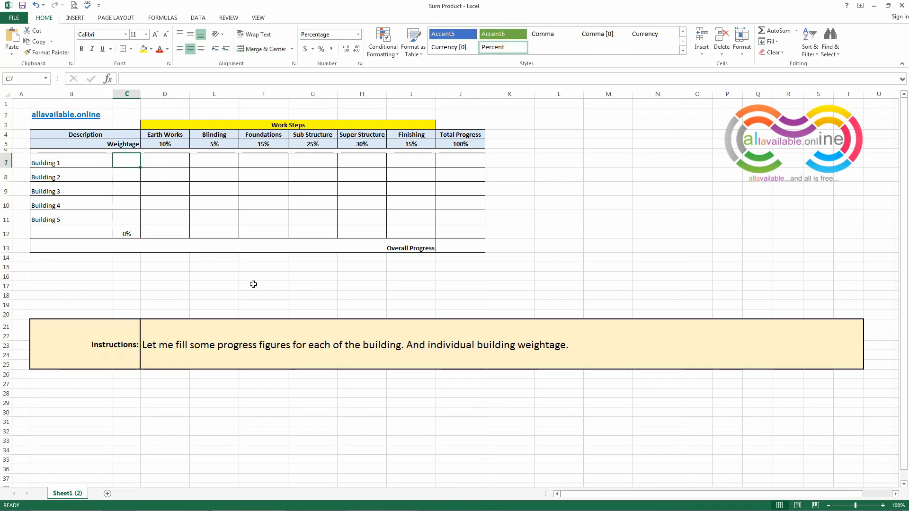
text(15)
key(Return)
text(1)
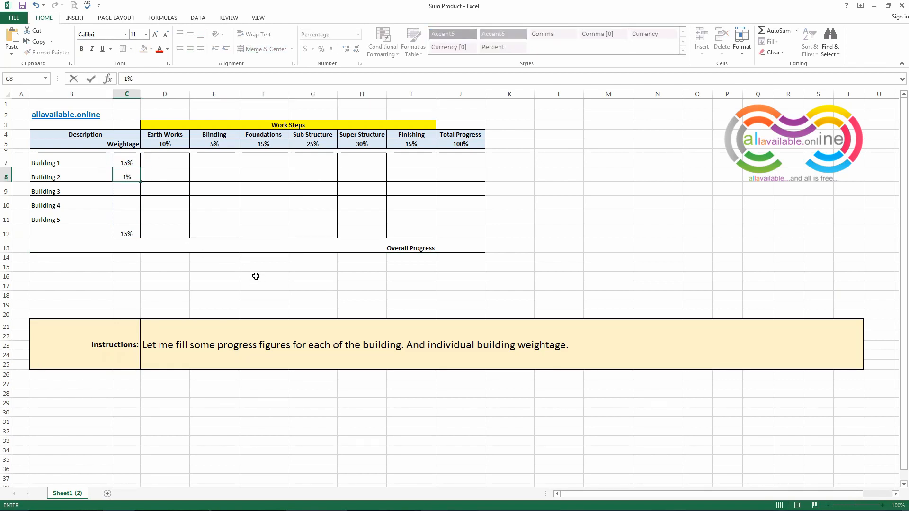
text(4)
key(Return)
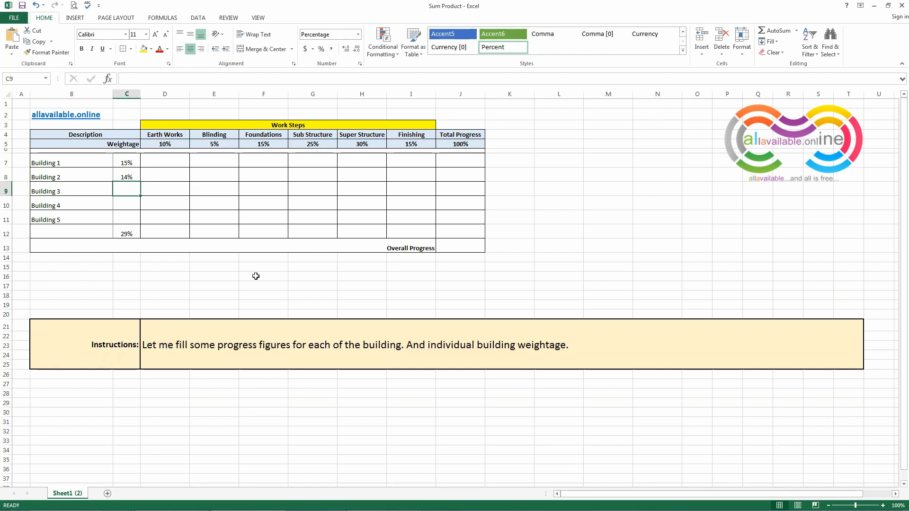
text(22)
key(Return)
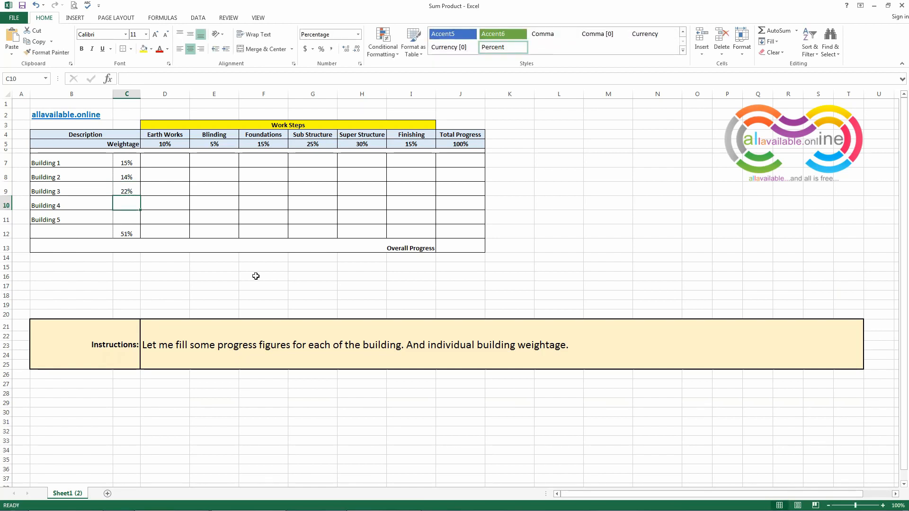
text(28)
key(Return)
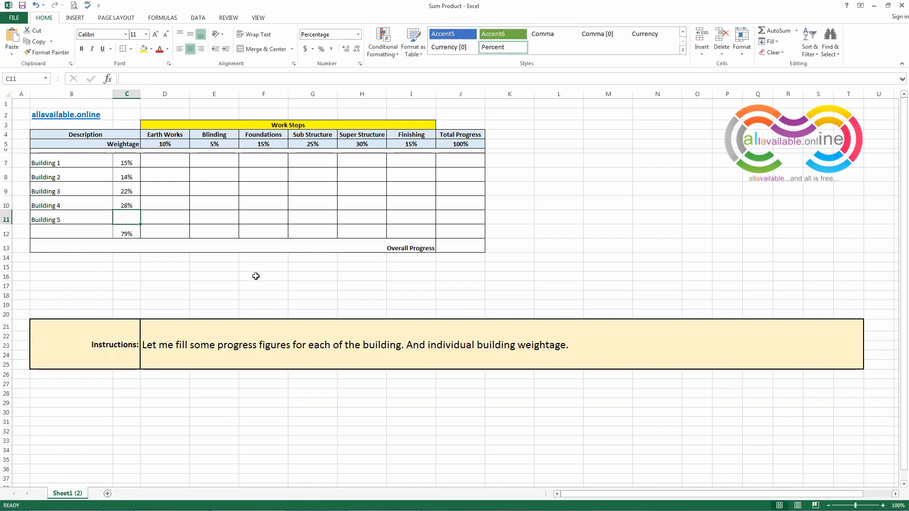
text(21)
key(Return)
- Fill Building 1's progress in D7:I7 with 100% Earth Works, 100% Blinding, 50% Foundations and 0% for the remaining three work steps
key(Up)
key(Up)
key(Up)
key(Up)
key(Up)
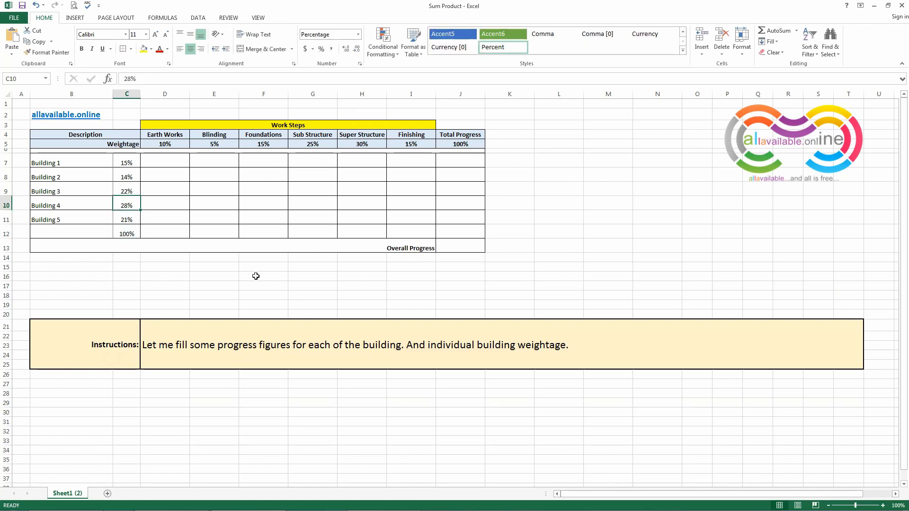
key(Right)
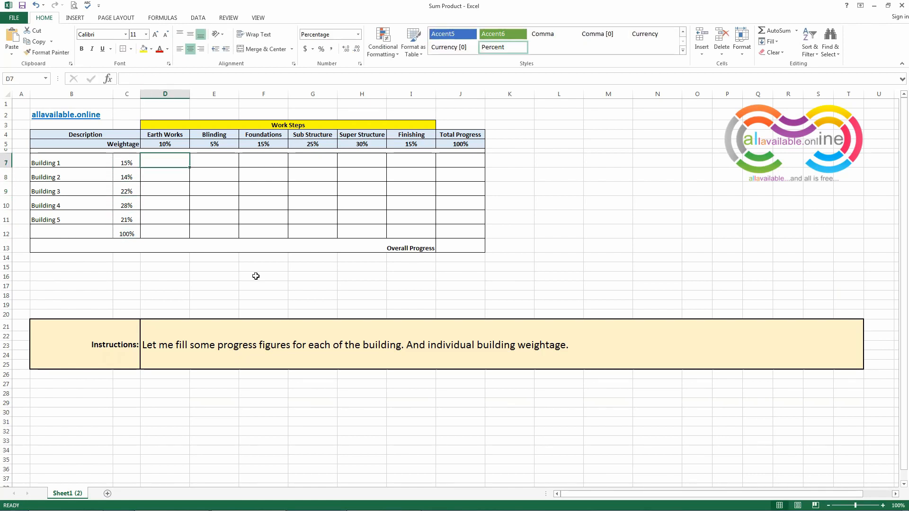
text(1)
text(00)
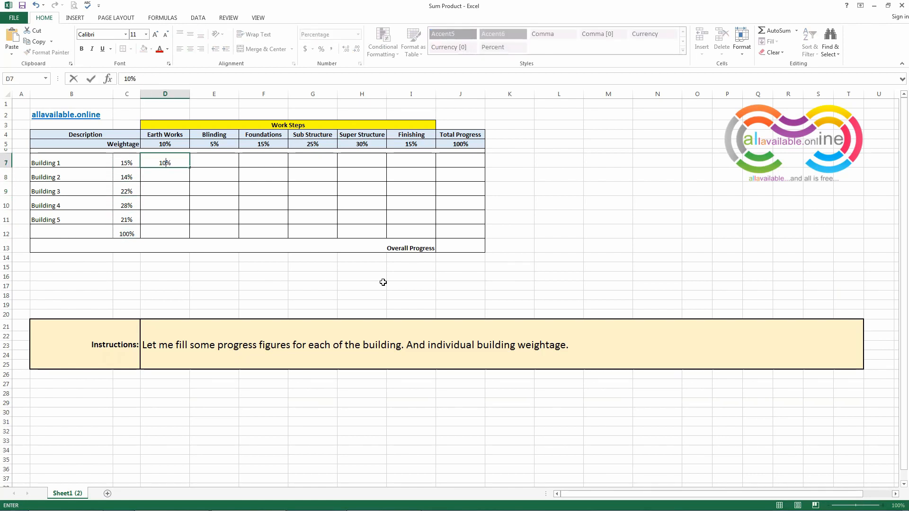
key(Right)
text(100)
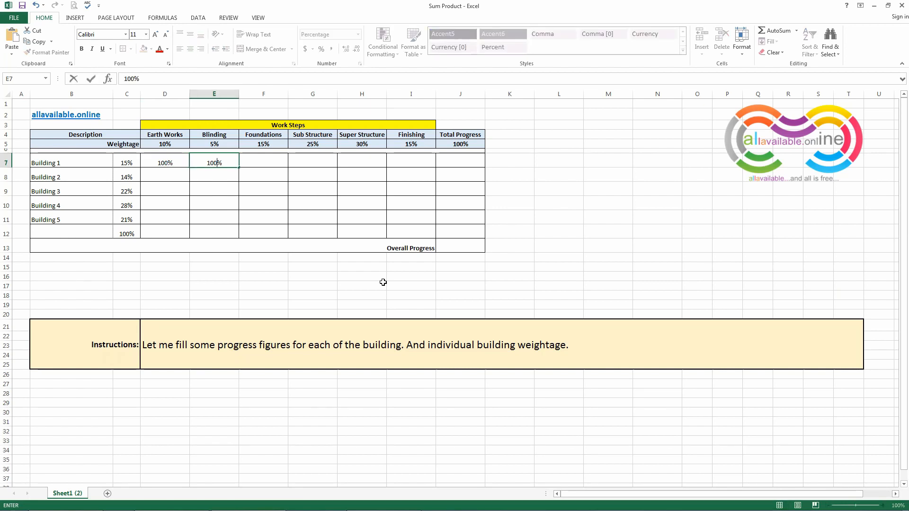
key(Right)
text(50)
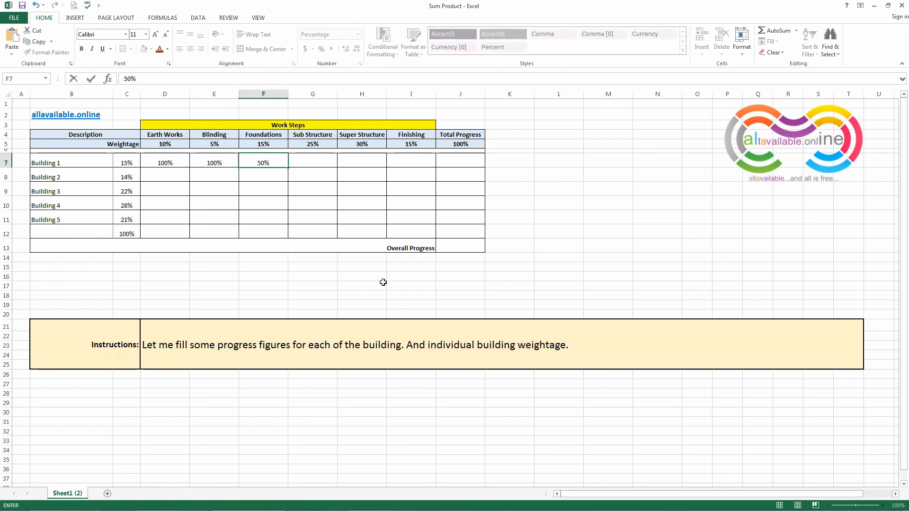
key(Right)
text(0)
key(Right)
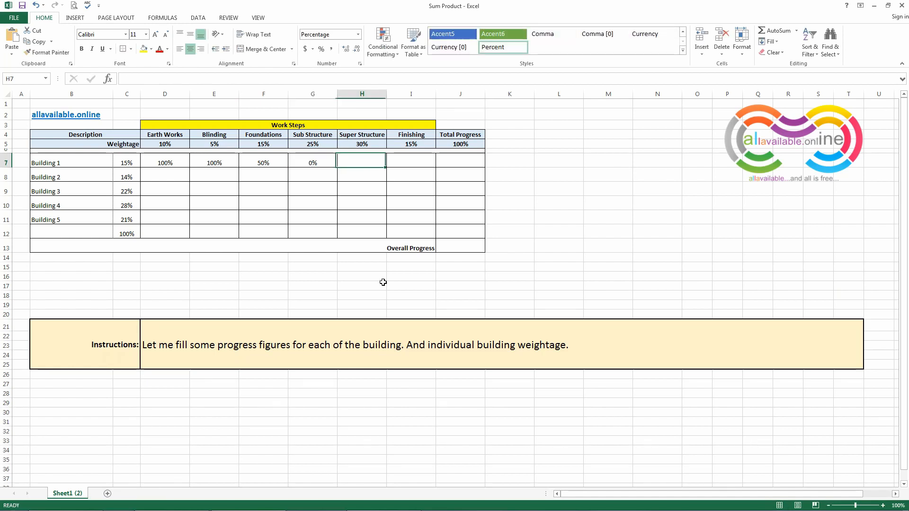
text(0)
key(Right)
text(0)
key(Return)
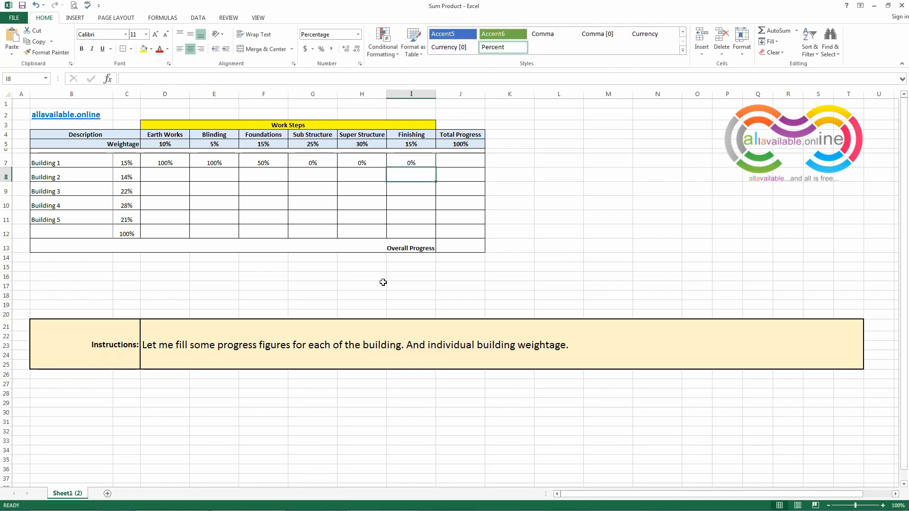
- Fill Building 2's progress in D8:I8 with 100% for the first three work steps, 50% Sub Structure and 0% for Super Structure and Finishing
key(Left)
key(Left)
key(Left)
key(Left)
key(Left)
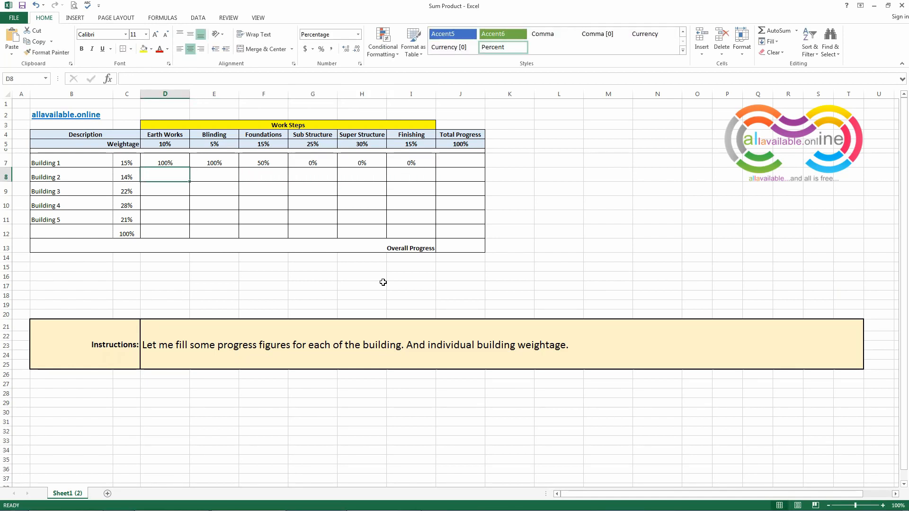
text(100)
key(Right)
text(100)
key(Right)
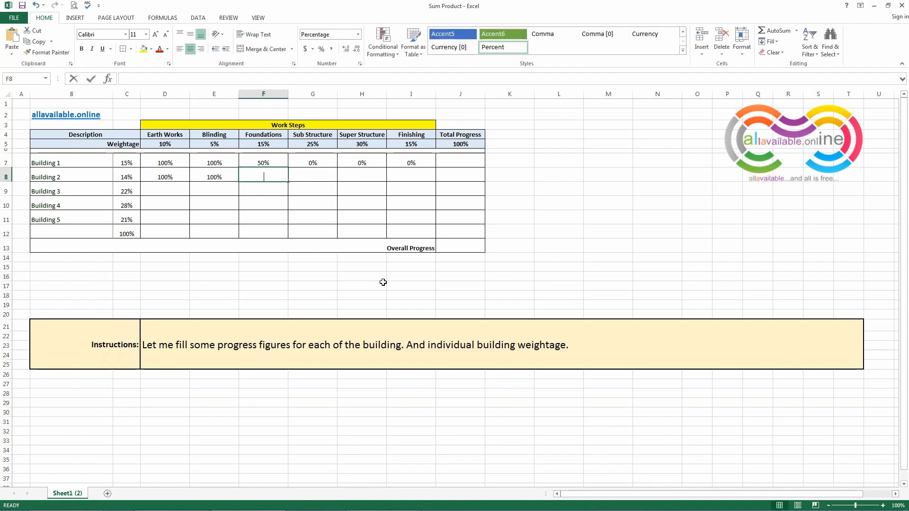
text(100)
key(Right)
text(50)
key(Right)
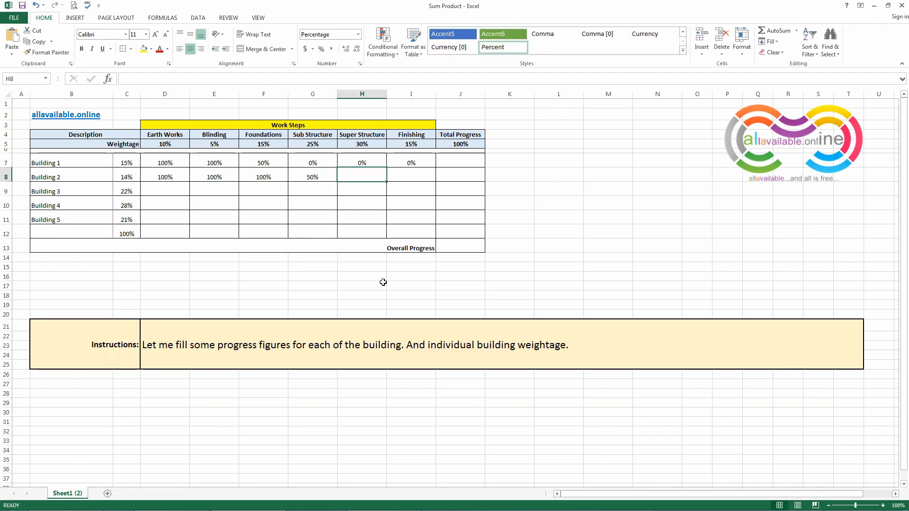
text(0)
key(Right)
text(0)
key(Right)
key(Return)
- Fill Building 3's progress in D9:I9 with 100% for Earth Works through Sub Structure and 0% for Super Structure and Finishing
key(Left)
key(Left)
key(Left)
key(Left)
key(Left)
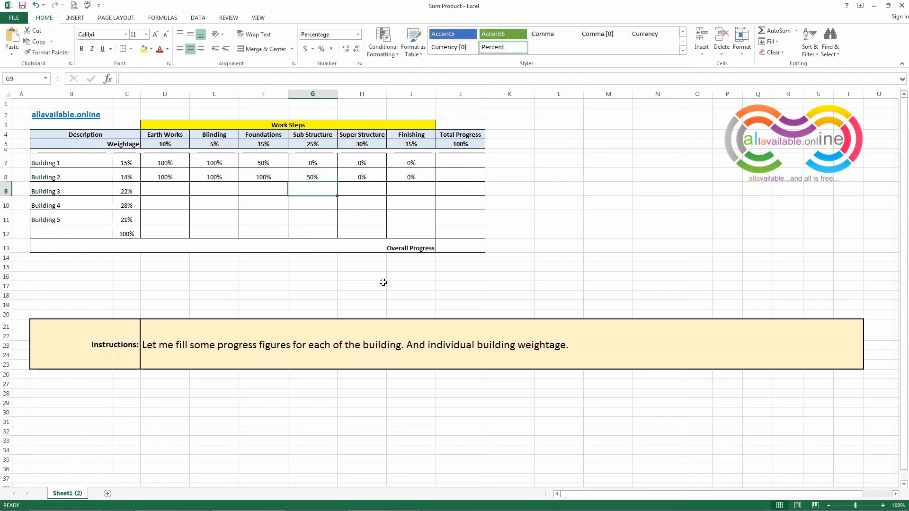
key(Left)
text(100)
key(Right)
text(100)
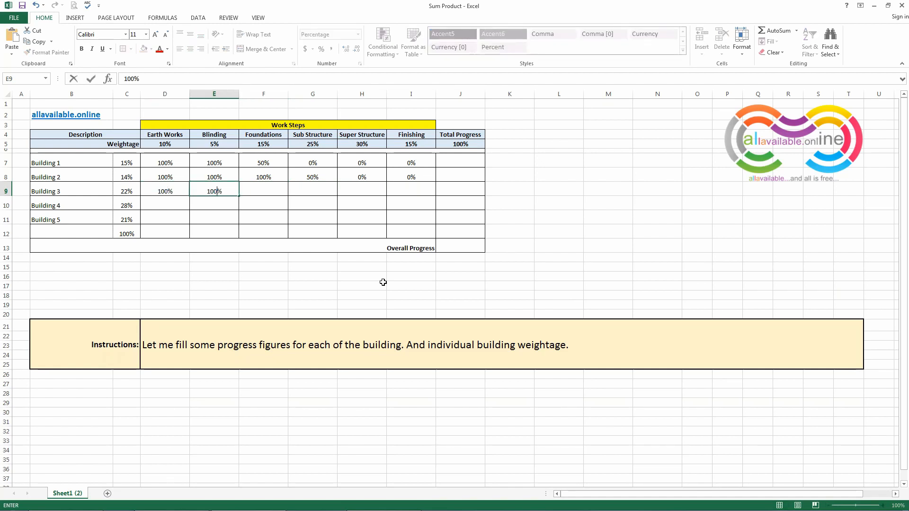
key(Right)
text(100)
key(Right)
text(100)
key(Right)
text(0)
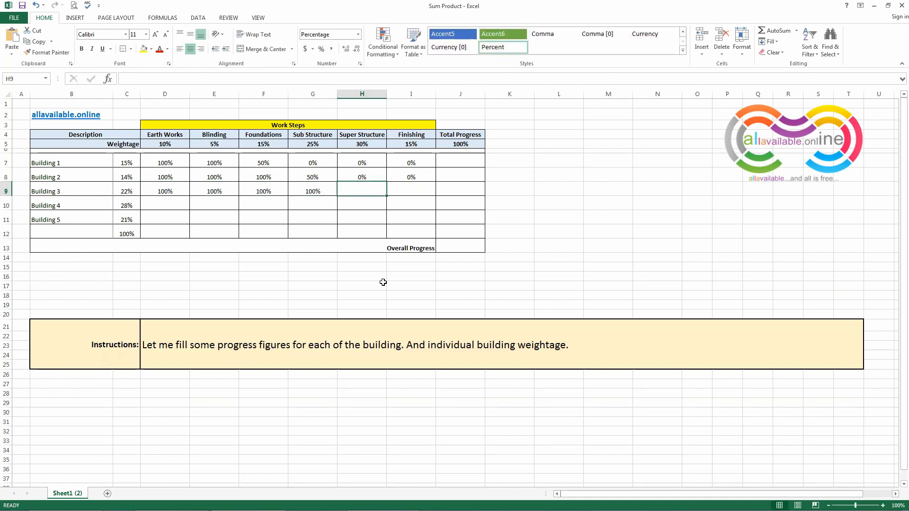
key(Right)
text(0)
key(Left)
- Fill Building 4's progress in D10:I10 with 100% for Earth Works through Super Structure and 50% for Finishing
key(Down)
key(Left)
key(Left)
key(Left)
key(Left)
key(Left)
text(1)
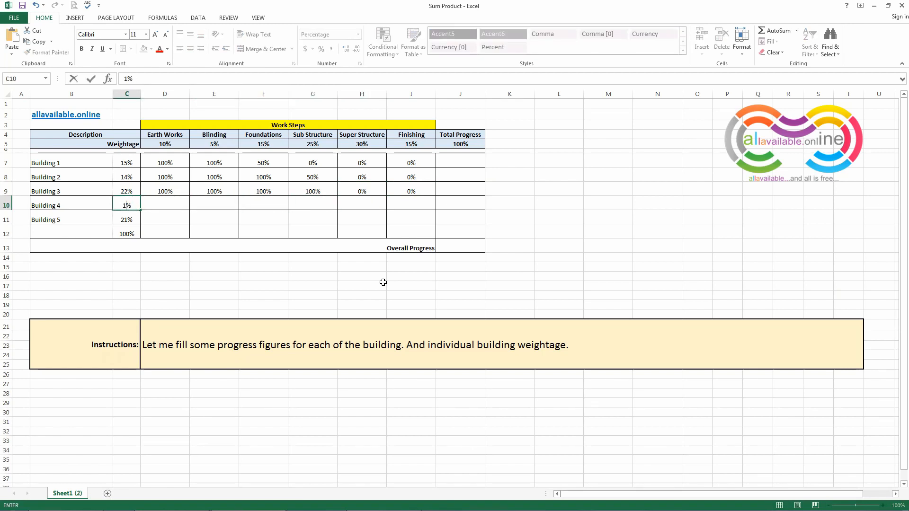
key(Escape)
key(Right)
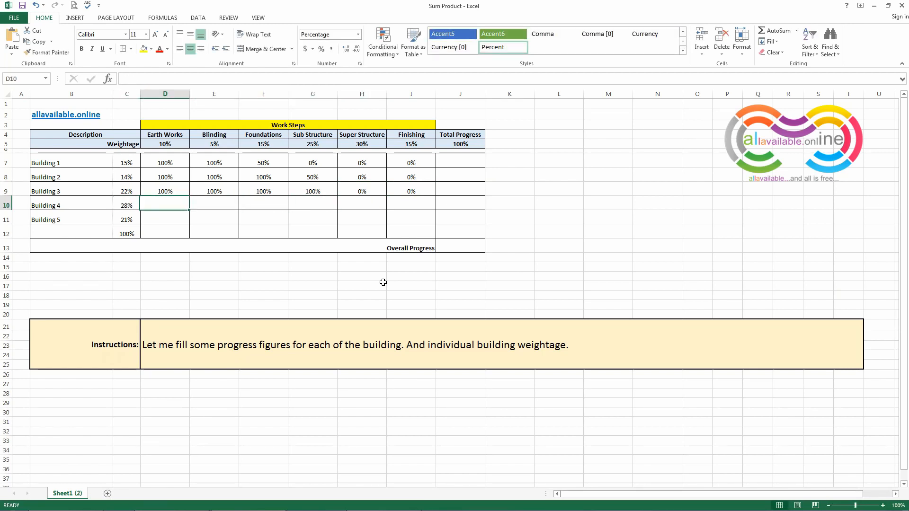
text(100)
key(Right)
text(100)
key(Right)
text(100)
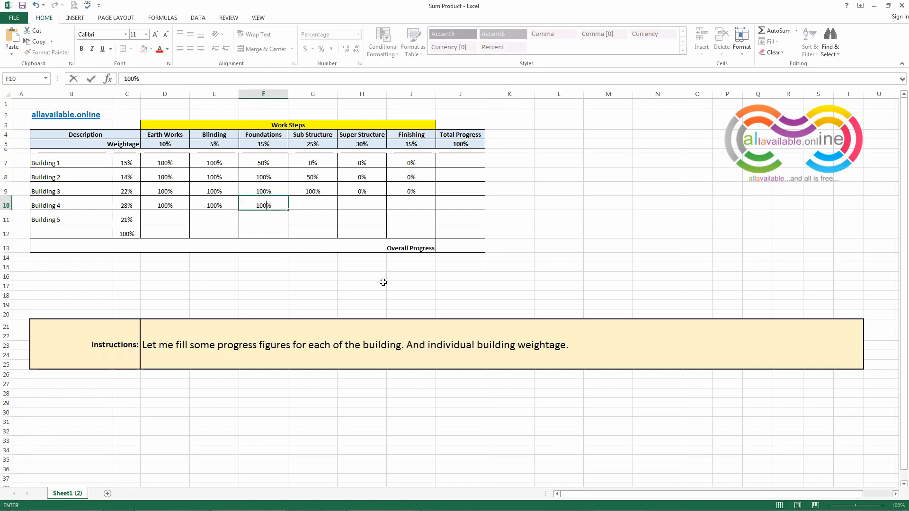
key(Right)
text(100)
key(Right)
text(100)
key(Right)
text(50)
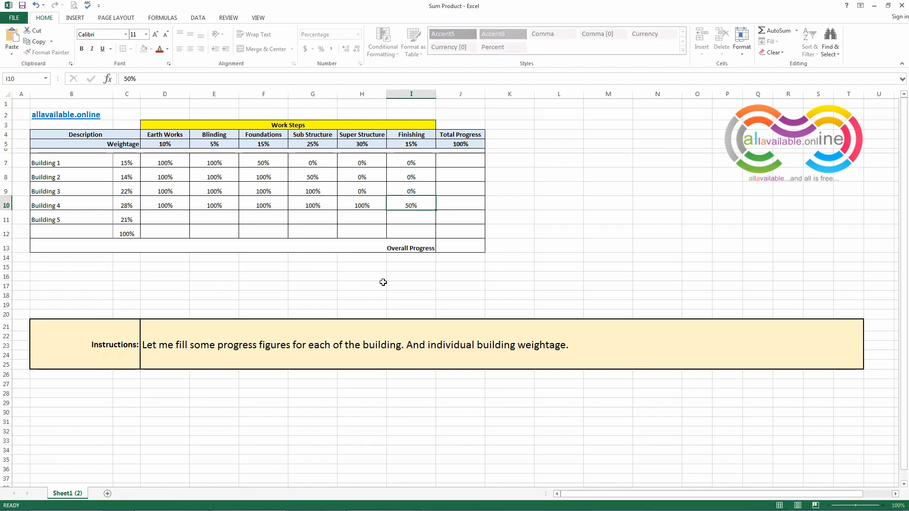
key(Return)
- Fill Building 5's progress in D11:G11 with 100% Earth Works, 100% Blinding, 100% Foundations and 75% Sub Structure
key(Left)
key(Left)
key(Left)
key(Left)
key(Left)
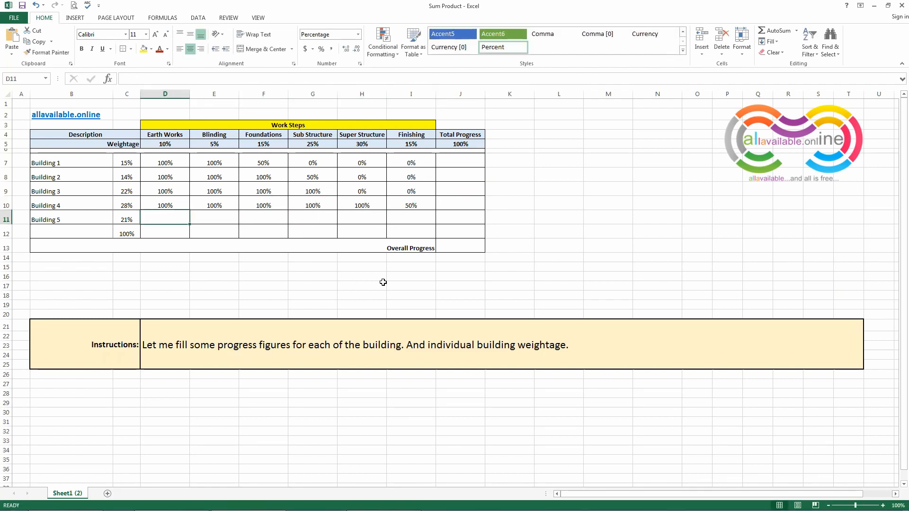
text(100)
key(Right)
text(100)
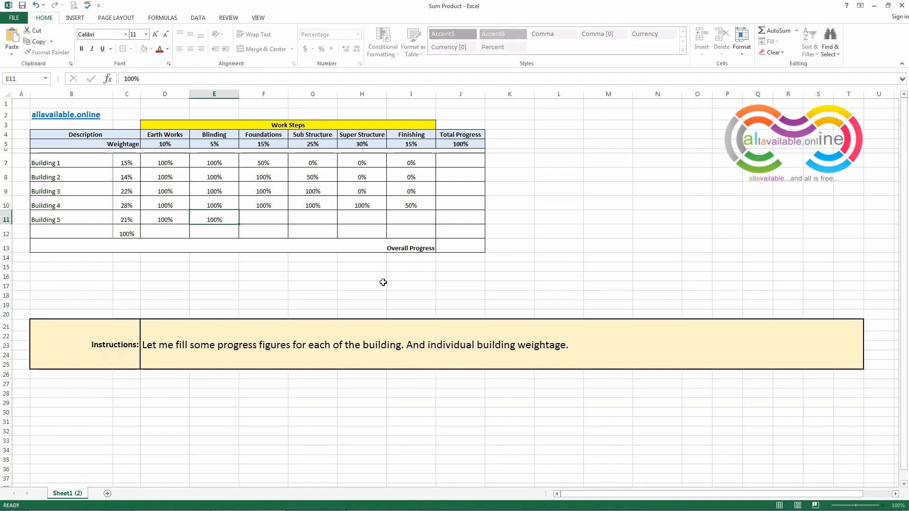
key(Right)
text(100)
key(Right)
text(75)
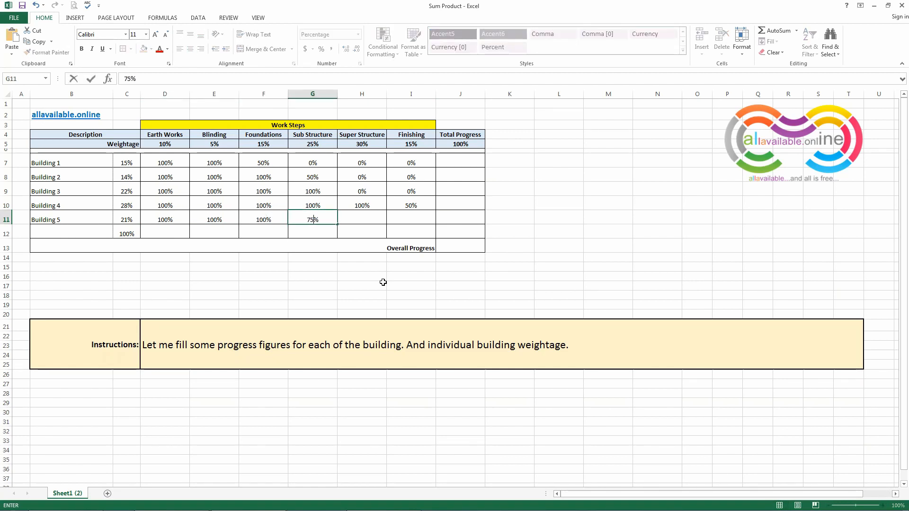
key(Right)
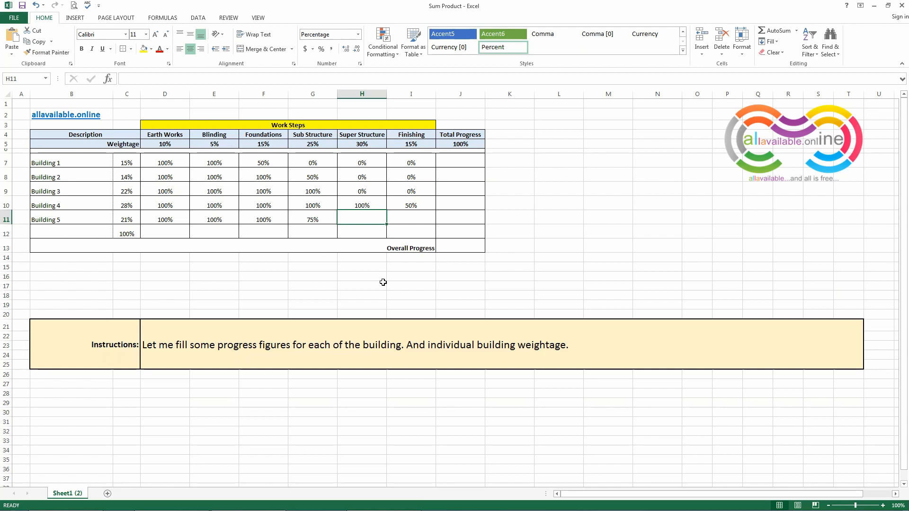
- Set Building 5's Sub Structure progress to 100%, Super Structure to 75% and Finishing to 25% in G11:I11
key(Left)
text(100)
key(Right)
text(75)
key(Right)
text(25)
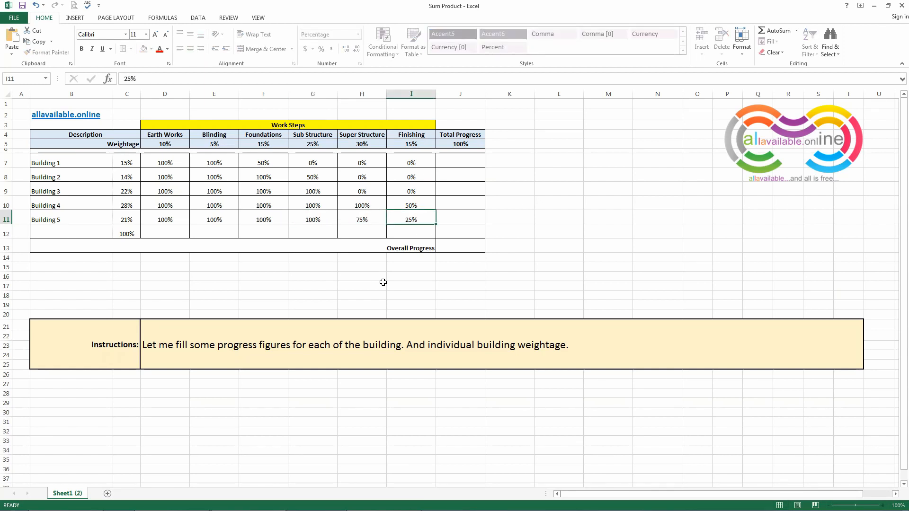
key(Right)
key(Left)
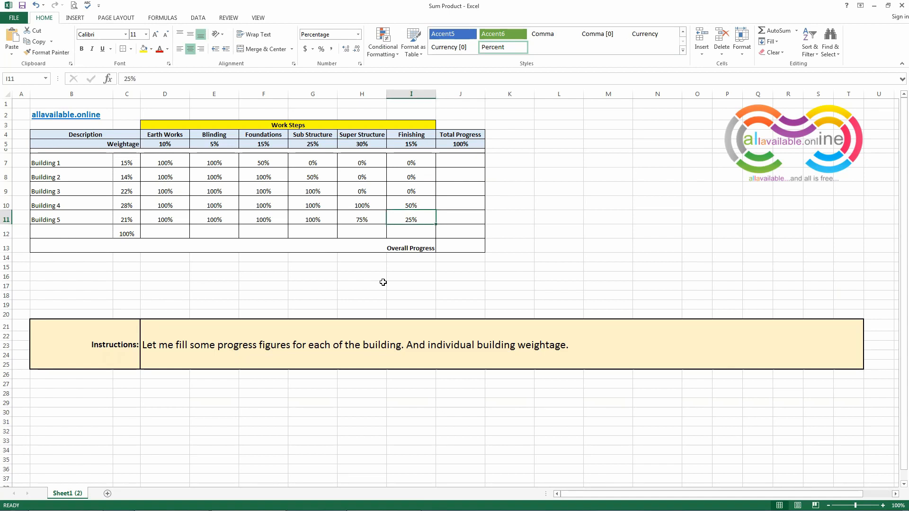
- Replace the instructions text with "I filled the progress of each building."
click(390, 339)
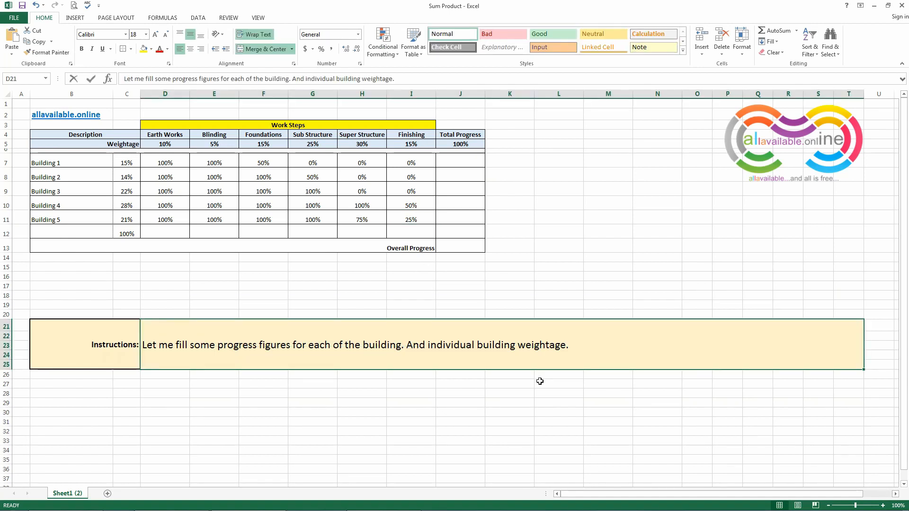
text(I filled th)
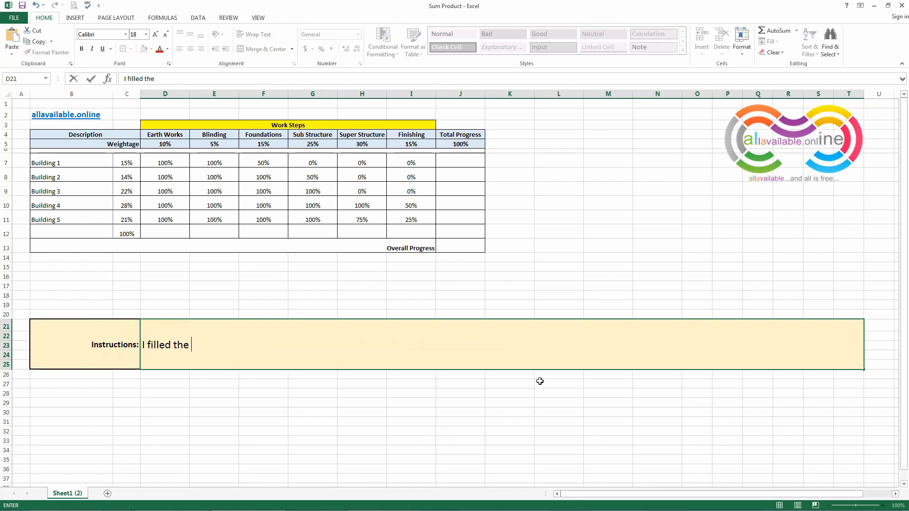
text(e progress of e)
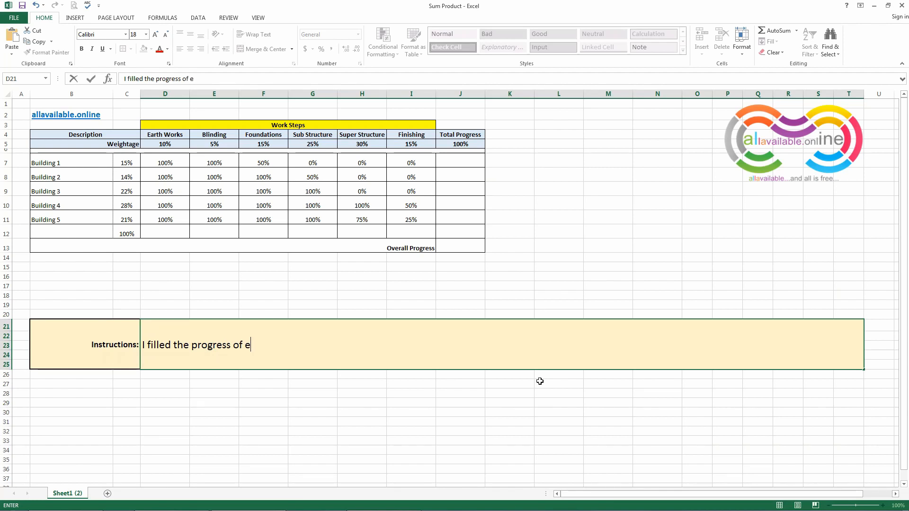
text(ach building.)
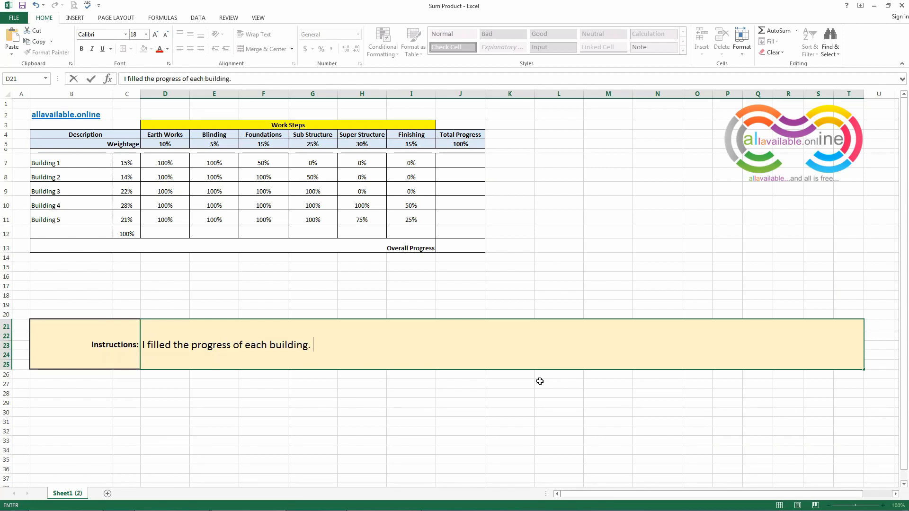
- Continue the instructions with "Now to calculate the building progress, I will apply the formula." and commit the entry
text( Now to calculate the over)
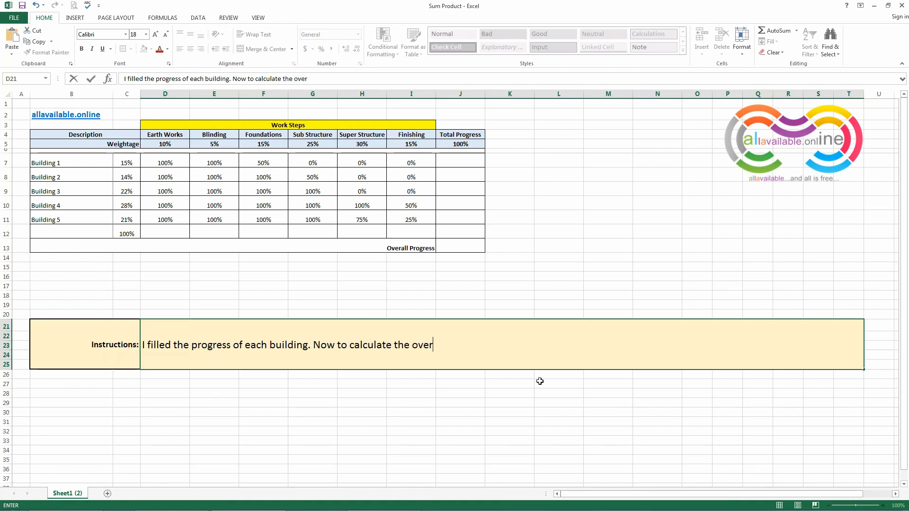
text(al)
key(BackSpace)
key(BackSpace)
key(BackSpace)
key(BackSpace)
key(BackSpace)
key(BackSpace)
text(build)
key(BackSpace)
key(BackSpace)
text(ilding progress, )
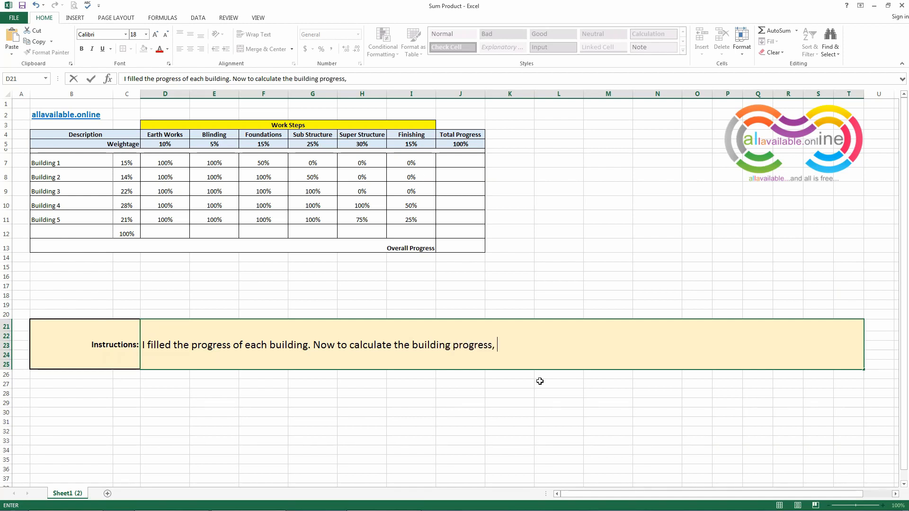
text(I will apply the )
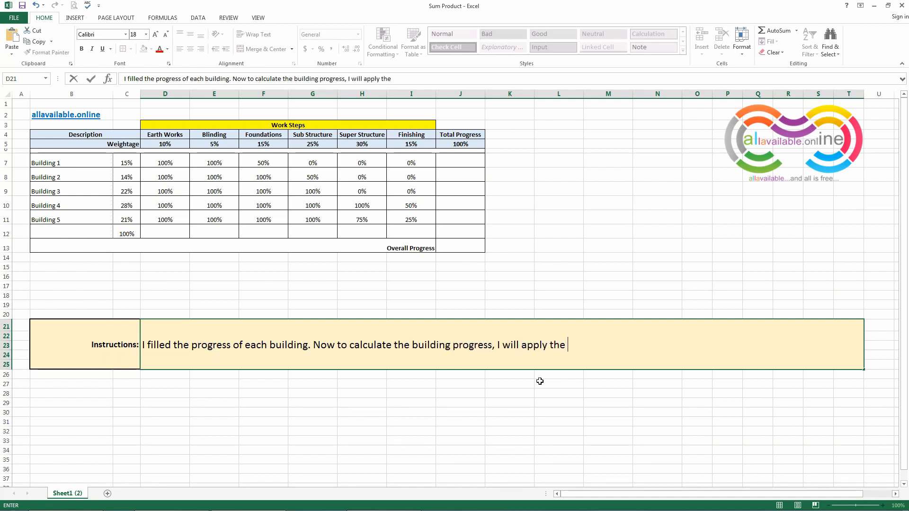
text(formula.)
key(Return)
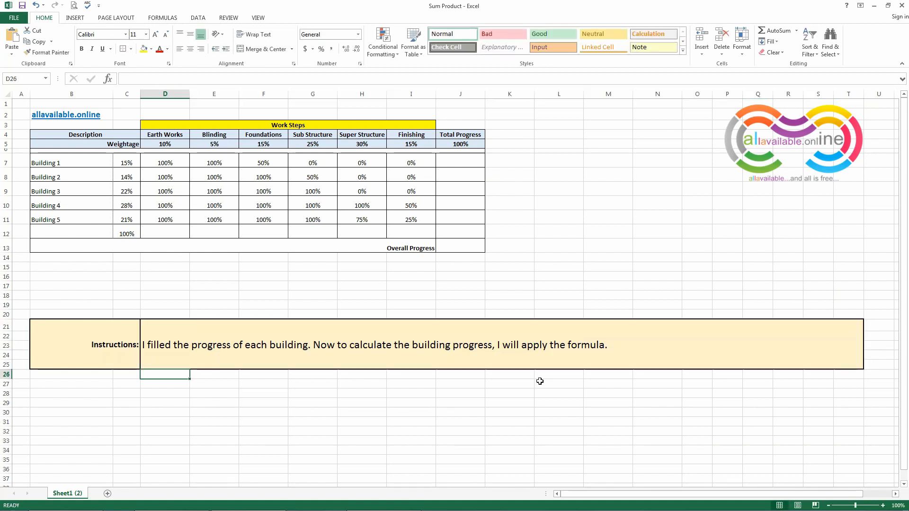
key(Up)
- Calculate Building 1's total progress in J7 with a SUMPRODUCT of the absolute weightage range $D$5:$I$5 and D7:I7
click(463, 166)
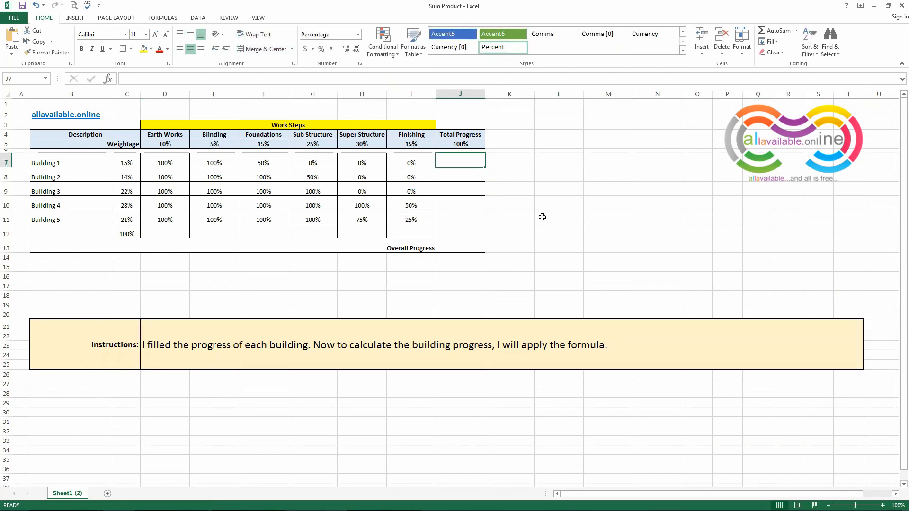
text(=su)
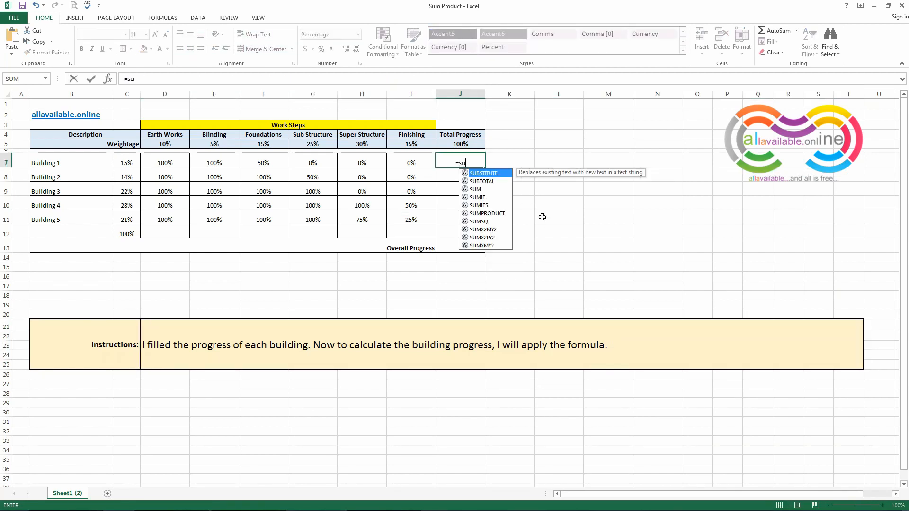
text(mproduct()
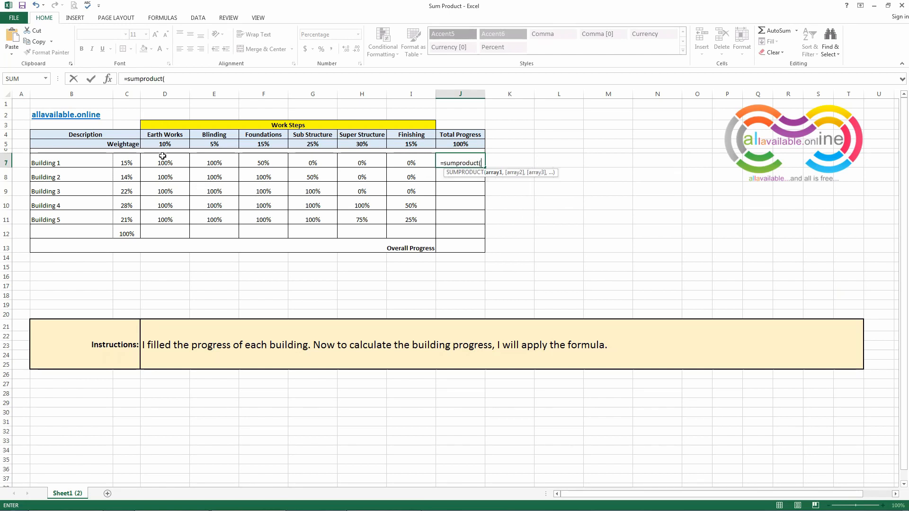
drag(163, 145, 402, 145)
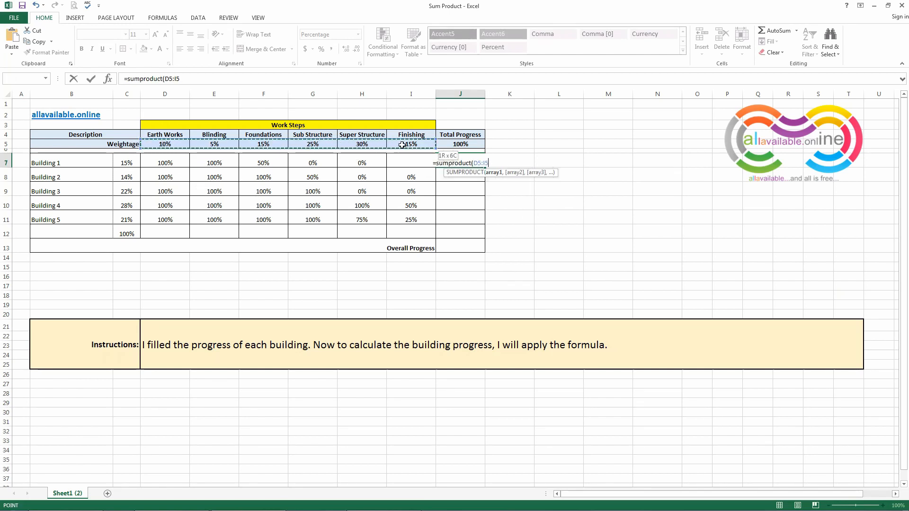
key(F4)
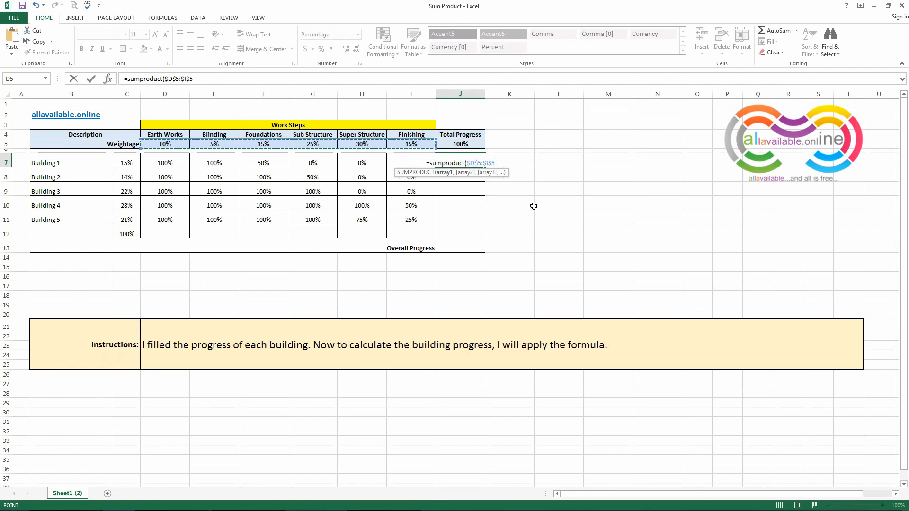
text(,)
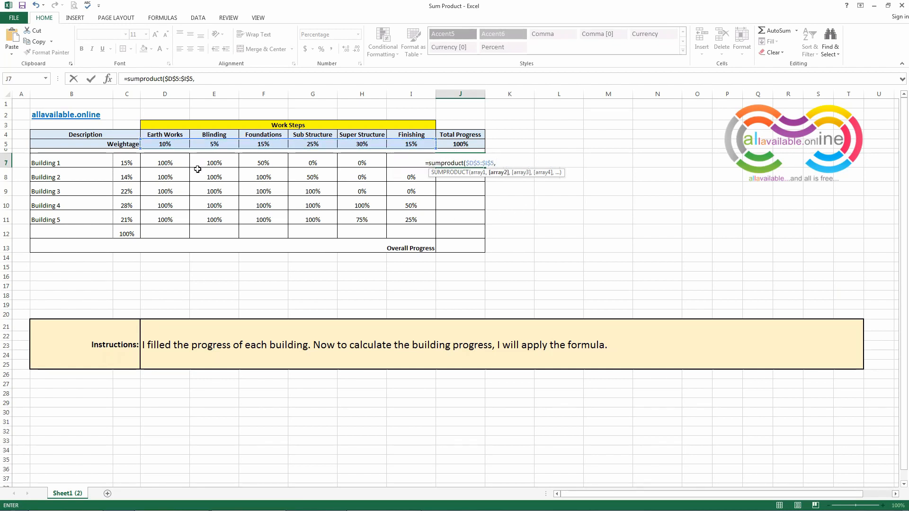
drag(161, 161, 399, 160)
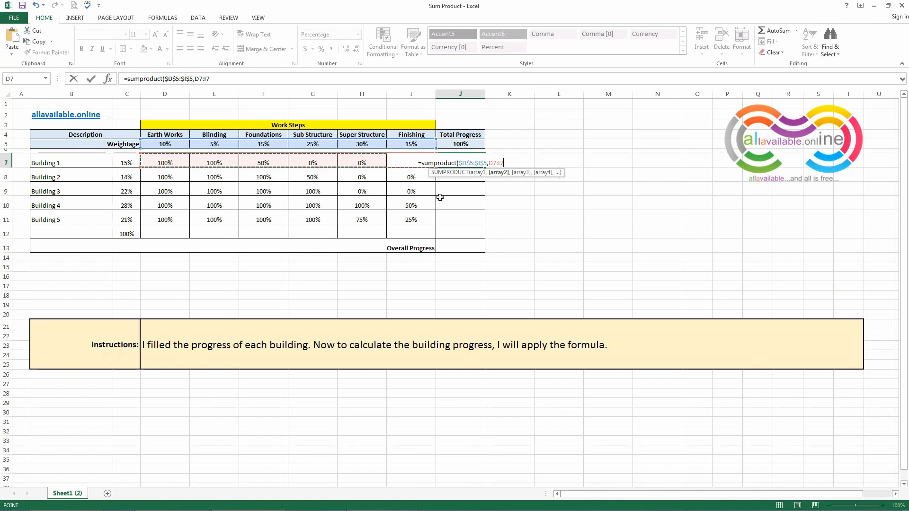
key(Return)
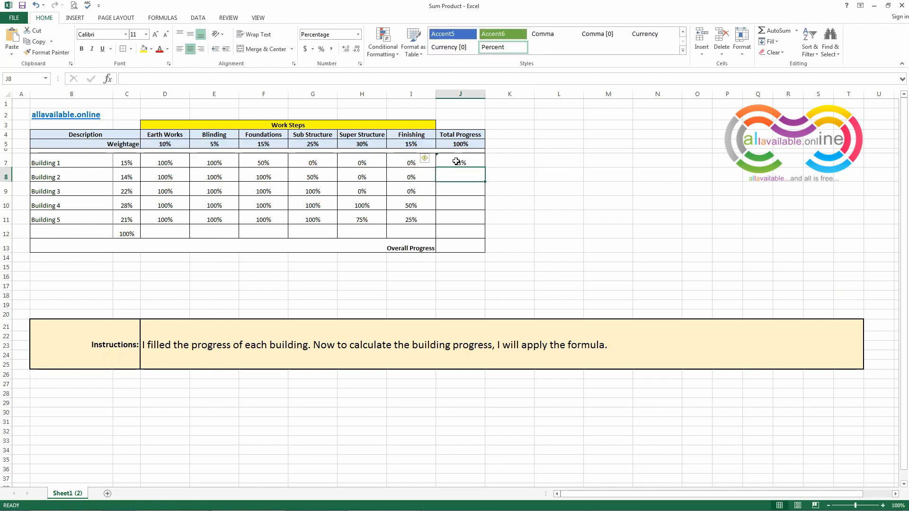
- Replace the instructions text with 'As you can see above, I used the formula sumproduct between "activity step weightage" and'
click(573, 348)
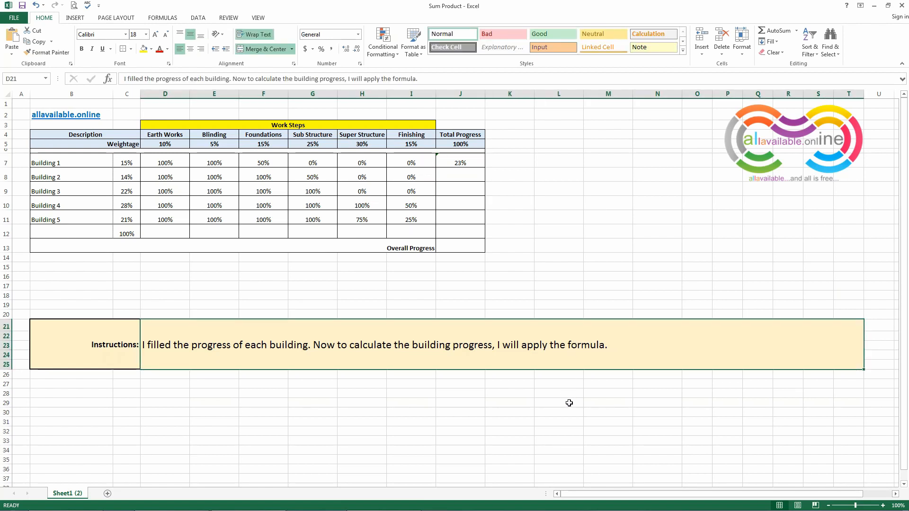
text(As you )
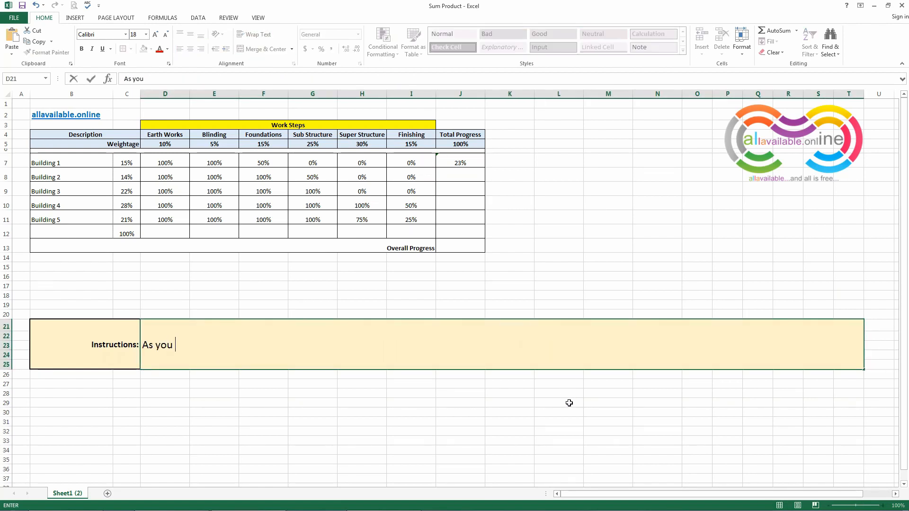
text(can see above, I use)
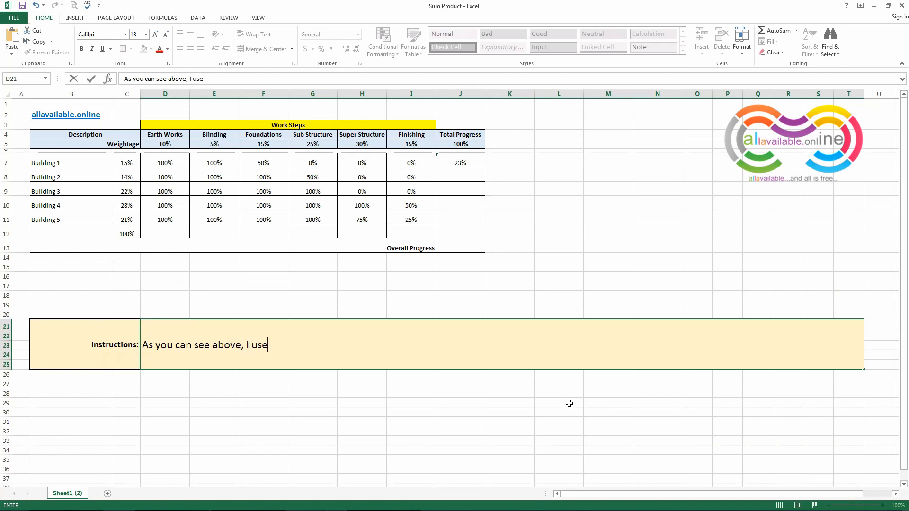
text(d the formu)
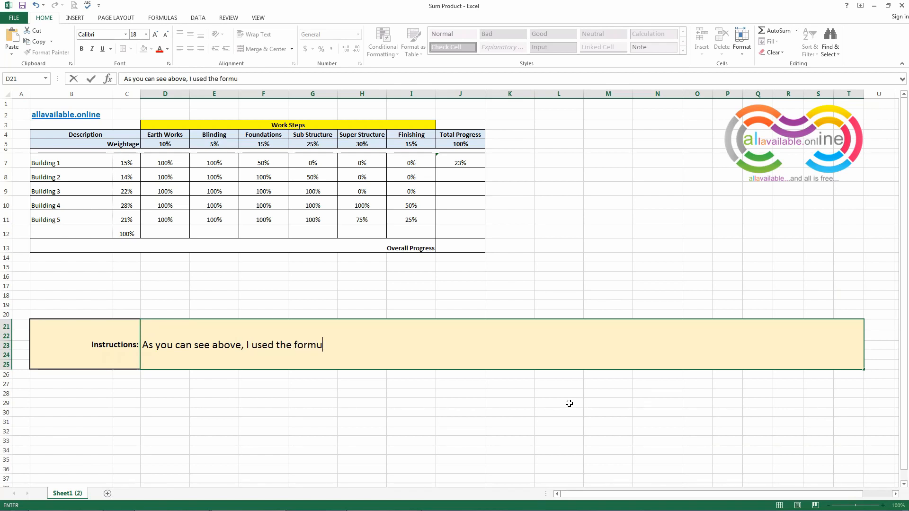
text(la sumproduc)
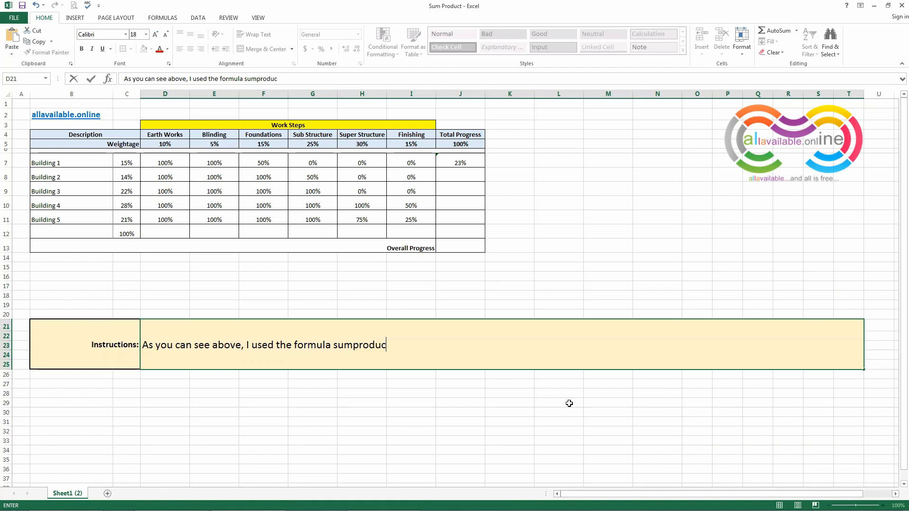
text(t between "acti)
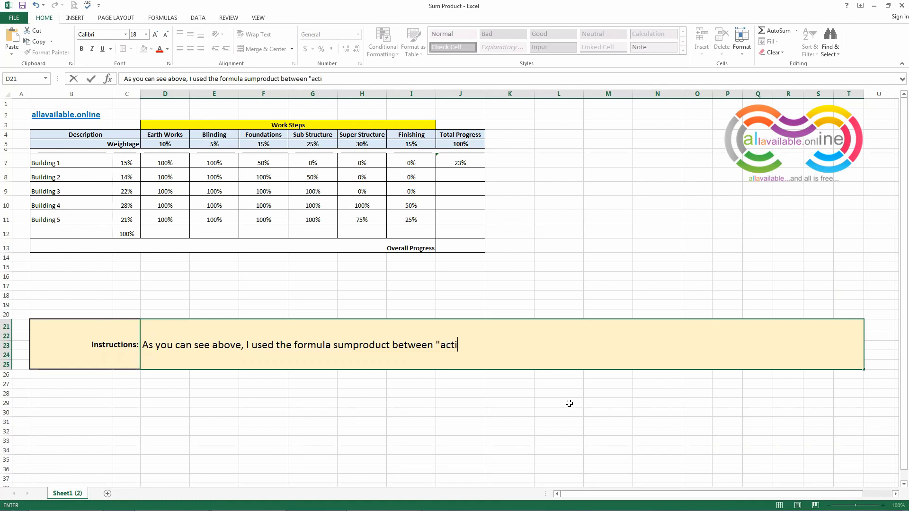
text(vity step wei)
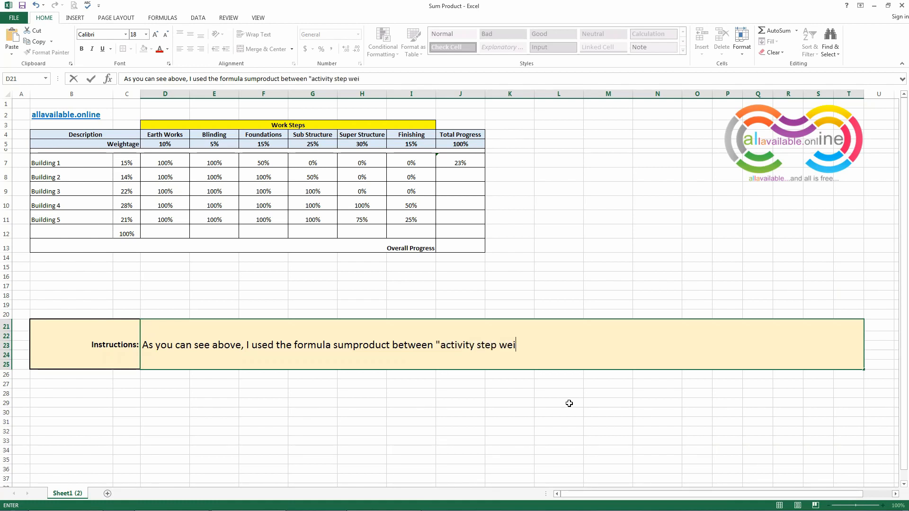
text(ghtage" and )
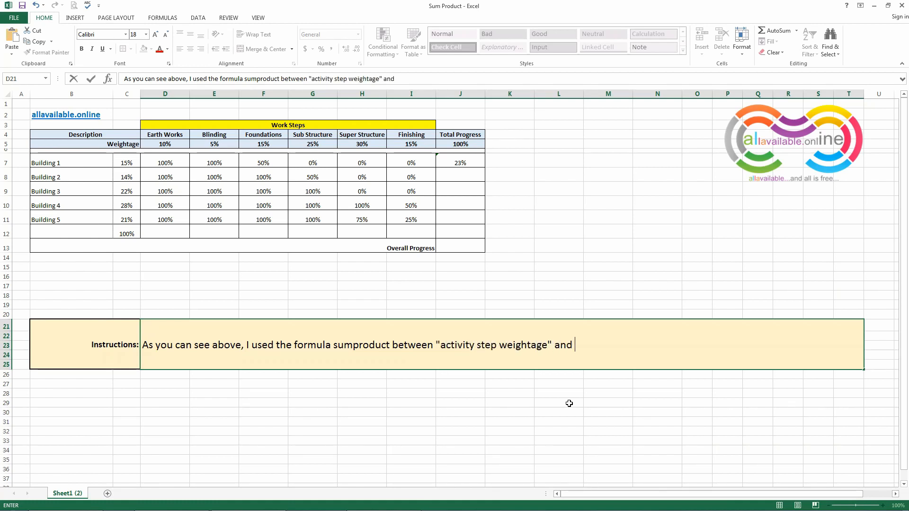
- Continue the instructions with "building progress of each step and it gave me area completion 23%"
text(building pro)
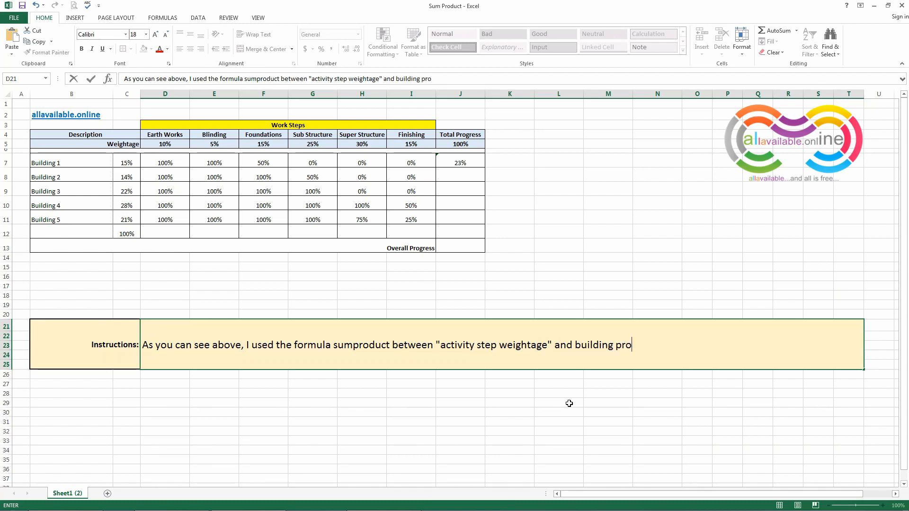
text(gress of each step and i)
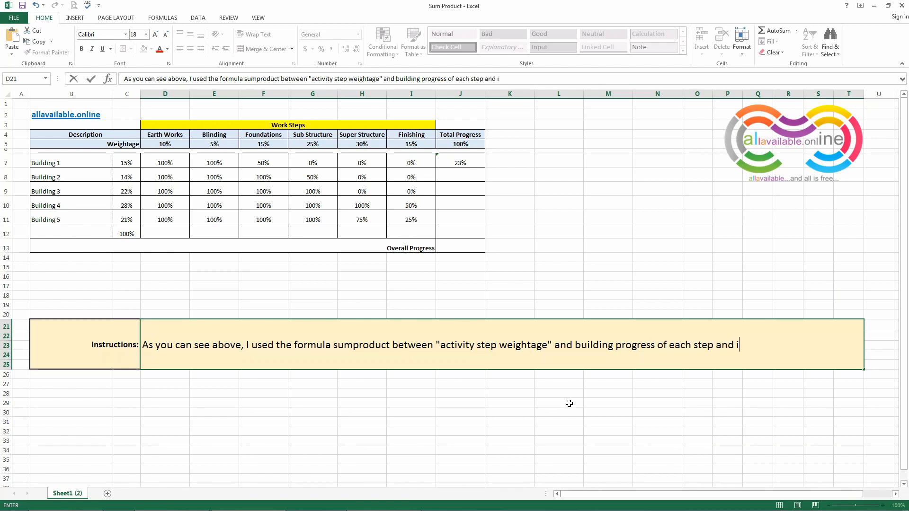
text(t gaves)
key(BackSpace)
text(me area completion)
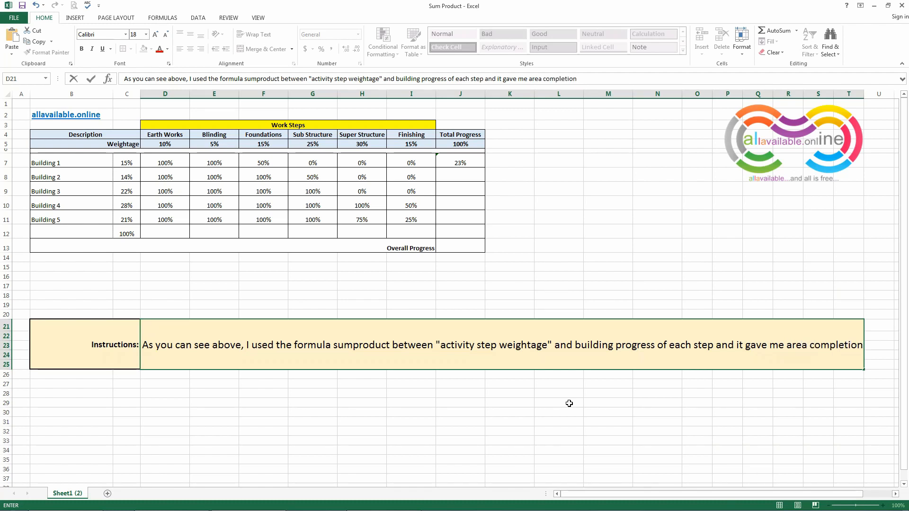
text( 23%)
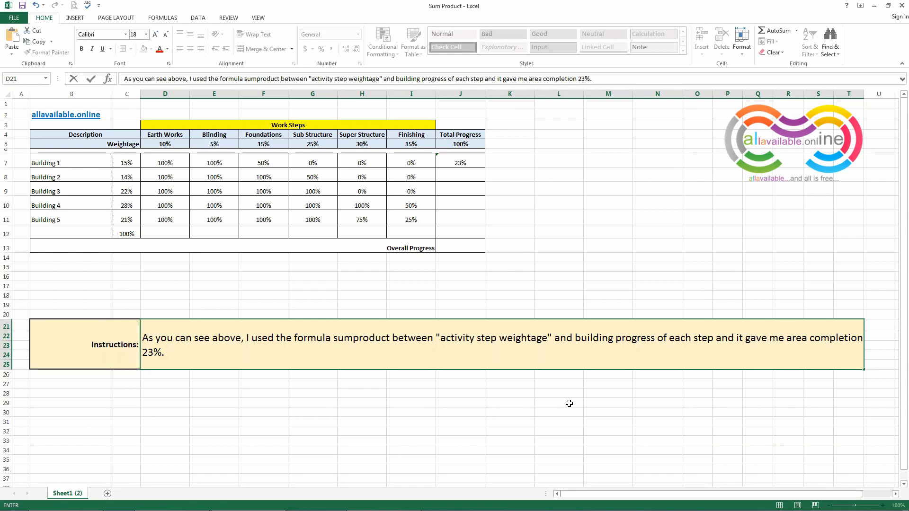
- Finish the instructions with ". I can drag this formula to other buildings as I have freezed the weighatge row already." and commit the entry
text(. I can drag this formul)
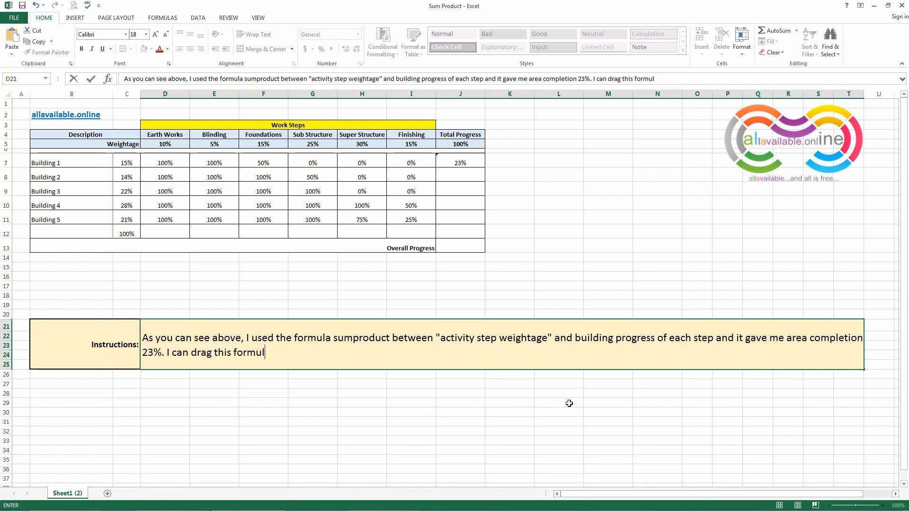
text(a to other buildings a)
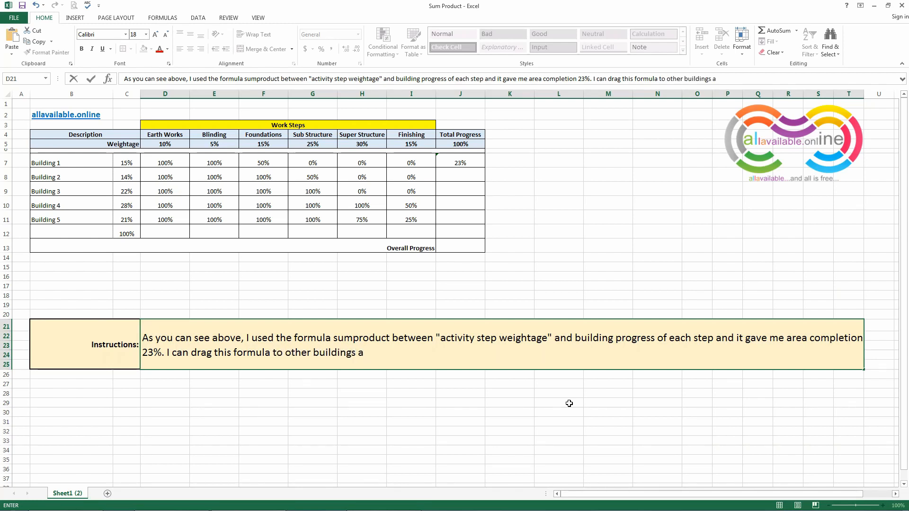
text(s I have freezed t)
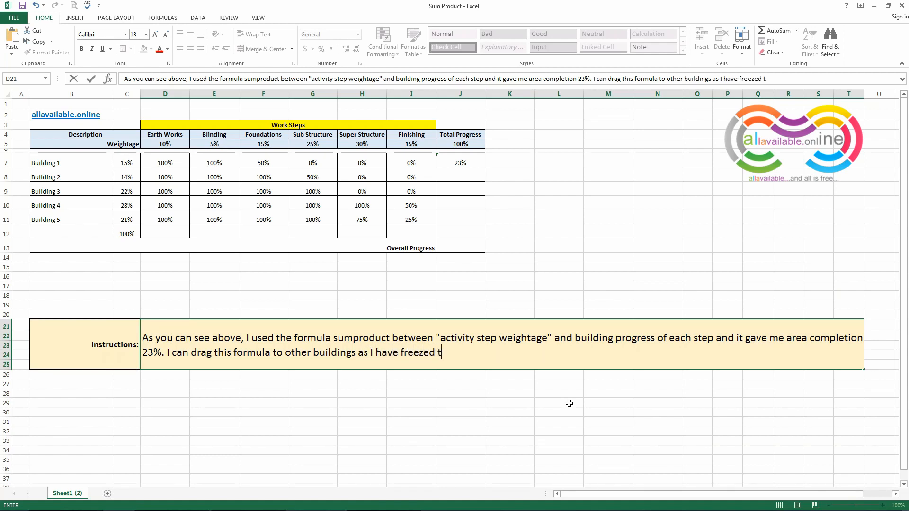
text(he weighatge ro)
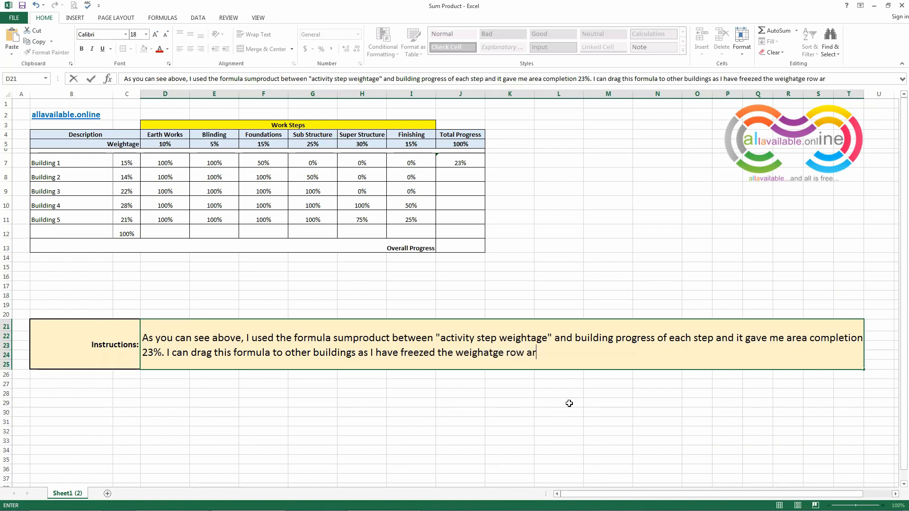
text(w already.)
key(Return)
- Copy Building 1's total progress formula from J7 to Buildings 2 to 5 in J8:J11
click(467, 165)
key(ctrl+c)
drag(467, 178, 466, 217)
key(Return)
- Examine the SUMPRODUCT formula and its referenced ranges in each building's total progress cell, from J11 up to J7
click(462, 214)
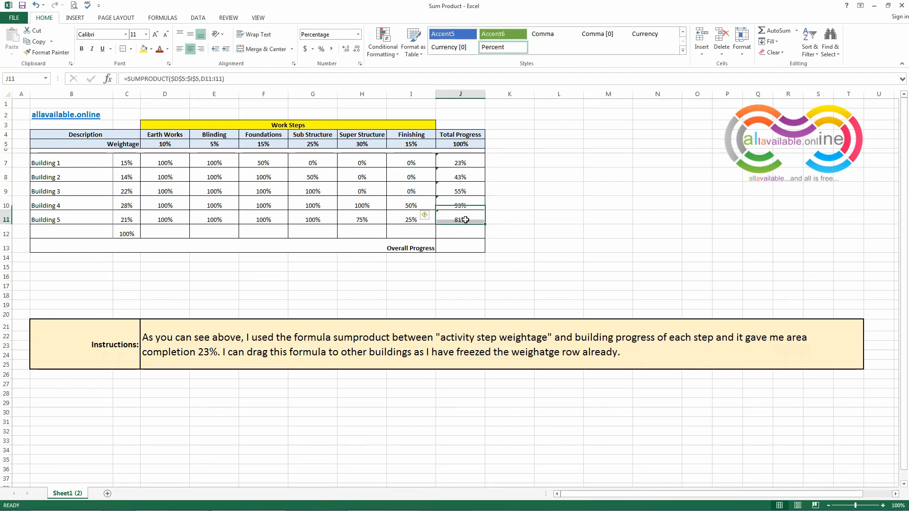
double_click(462, 214)
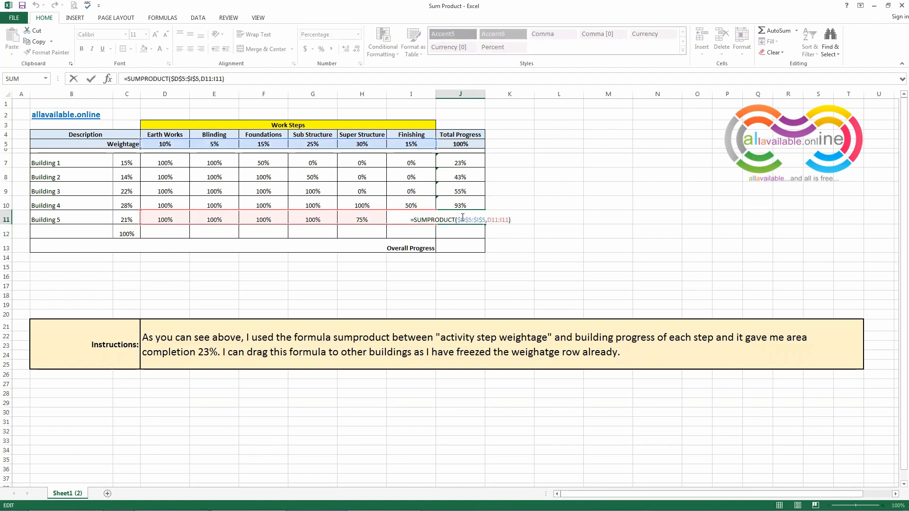
double_click(462, 204)
double_click(464, 192)
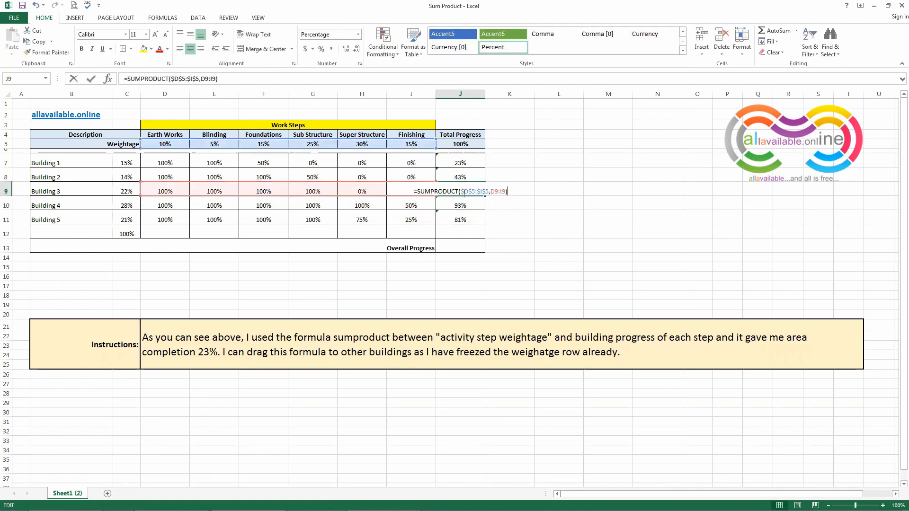
double_click(460, 182)
key(Escape)
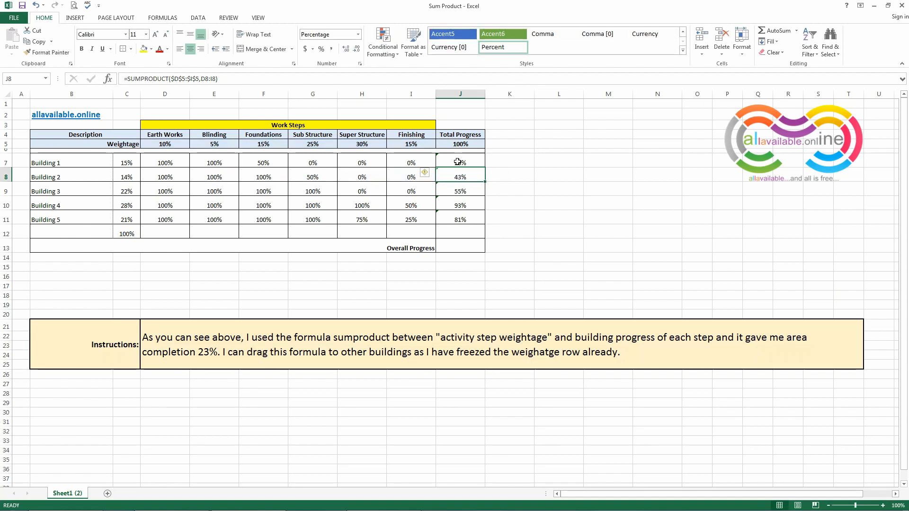
double_click(460, 163)
key(Escape)
- Replace the instructions text with "You can see that each building progress has been calculated. Now in"
click(372, 334)
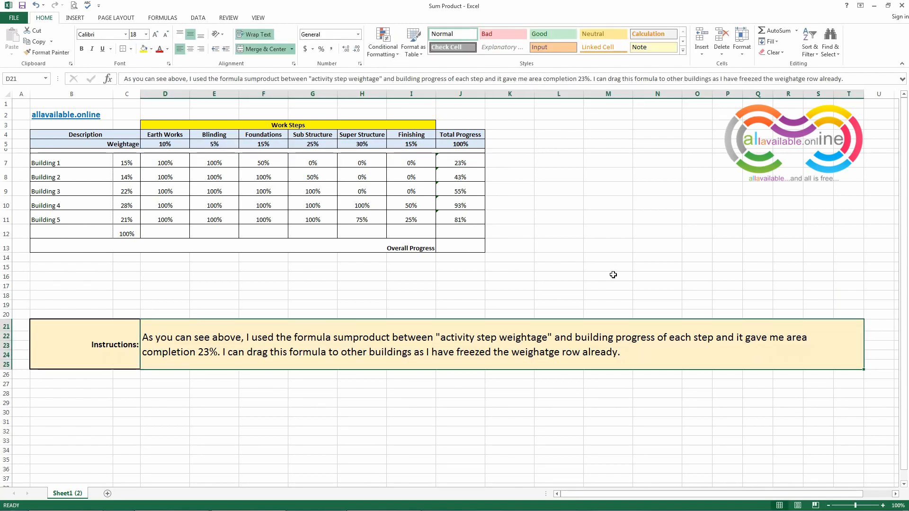
text(You can see )
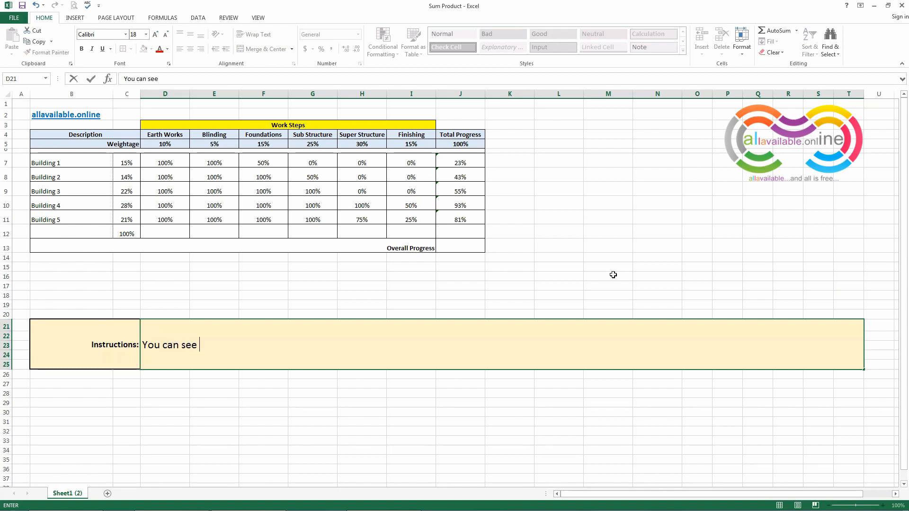
text(that each building is)
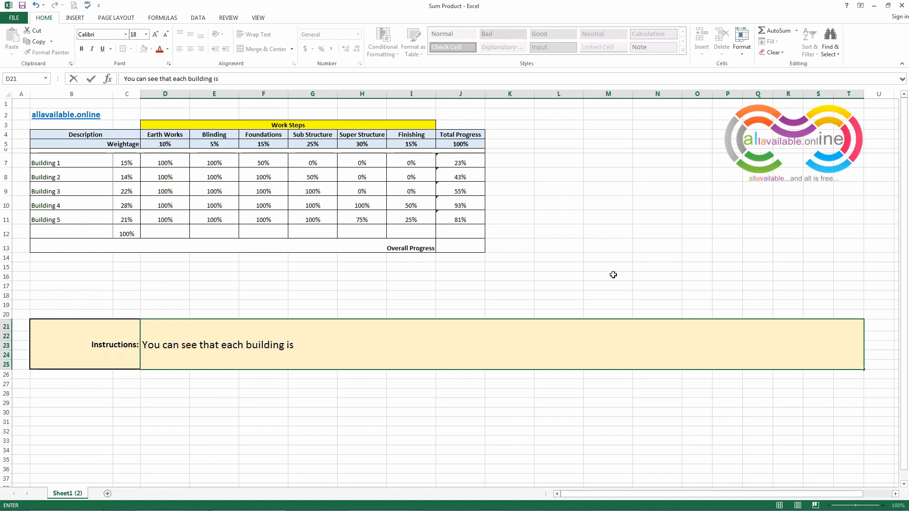
key(BackSpace)
key(BackSpace)
text(progress has been )
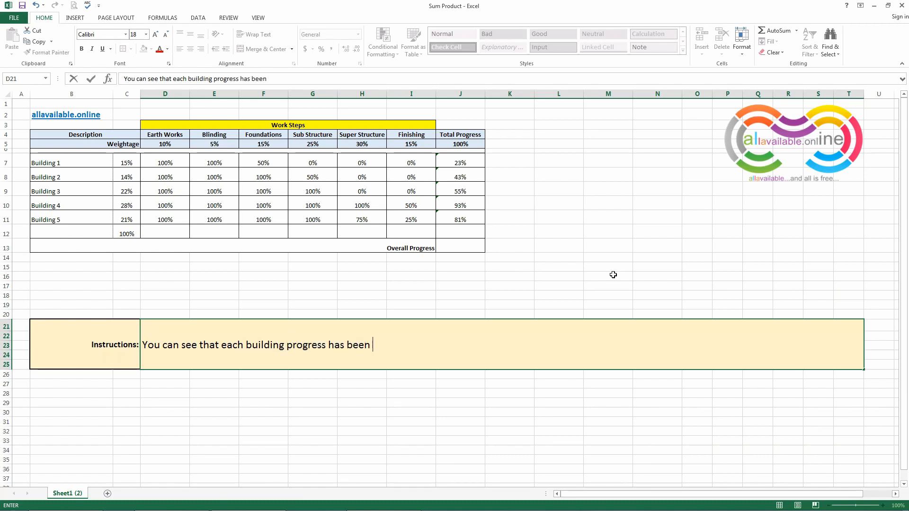
text(calculated. Now in )
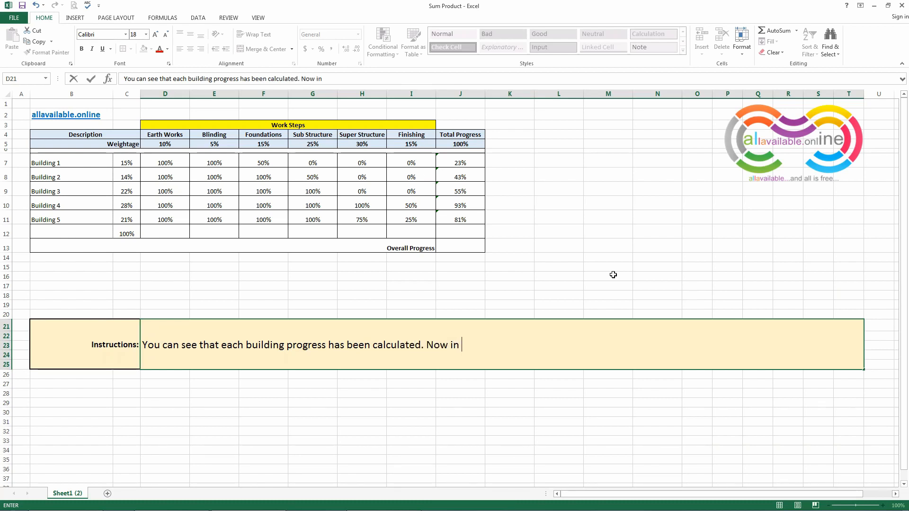
- Continue the instructions with "order to calculate the overall progress, we need sumproduct formula in front of overall progress cell." and commit the entry
text(order to calculate the)
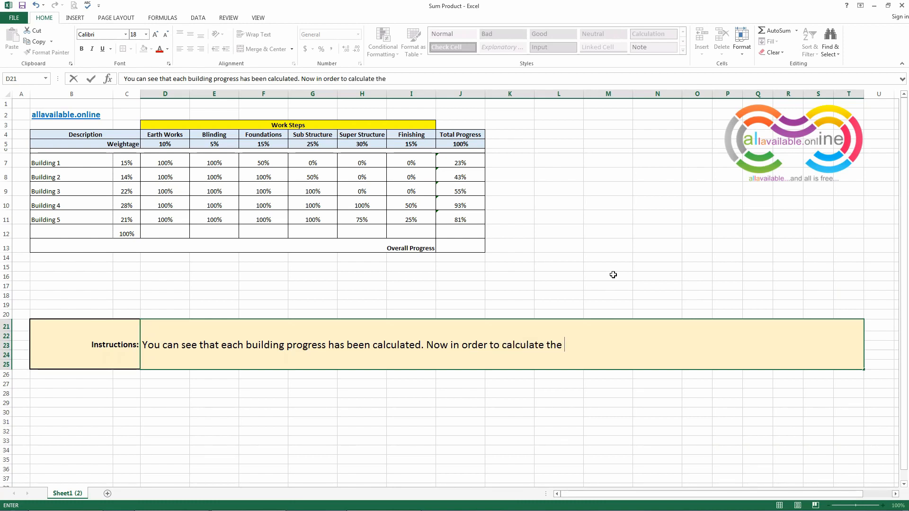
text( overall progress, )
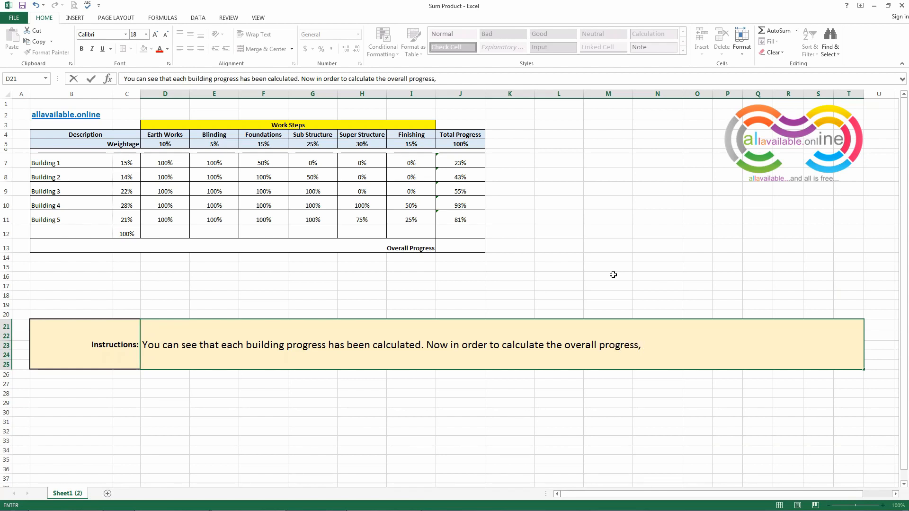
text(we need sumproduct for)
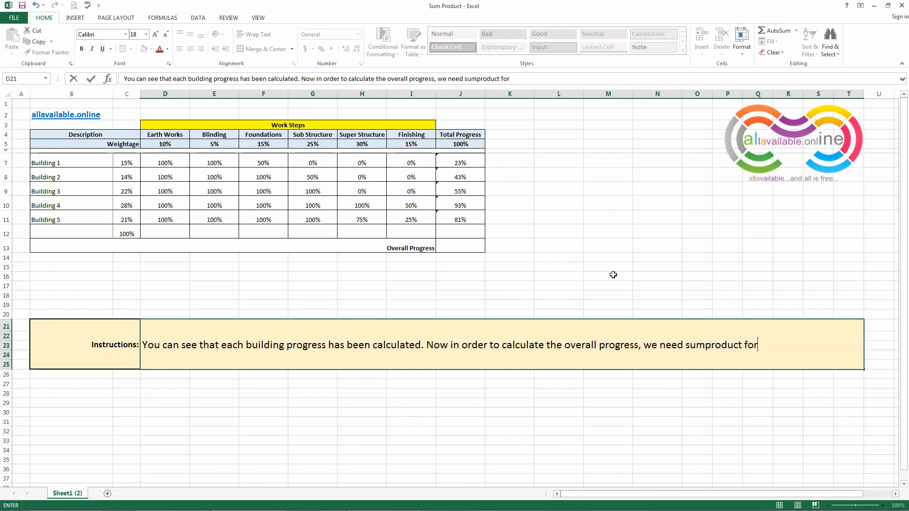
text(mula in fron)
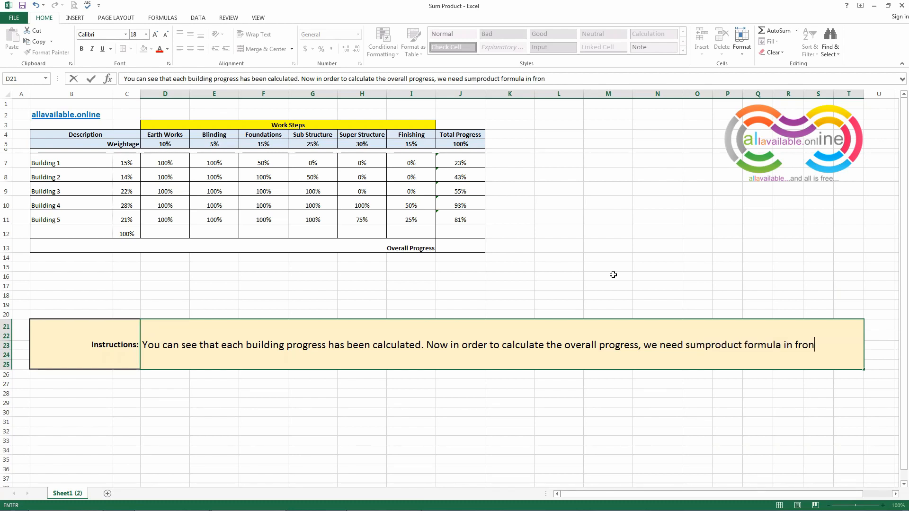
text(t of overall progress cell.)
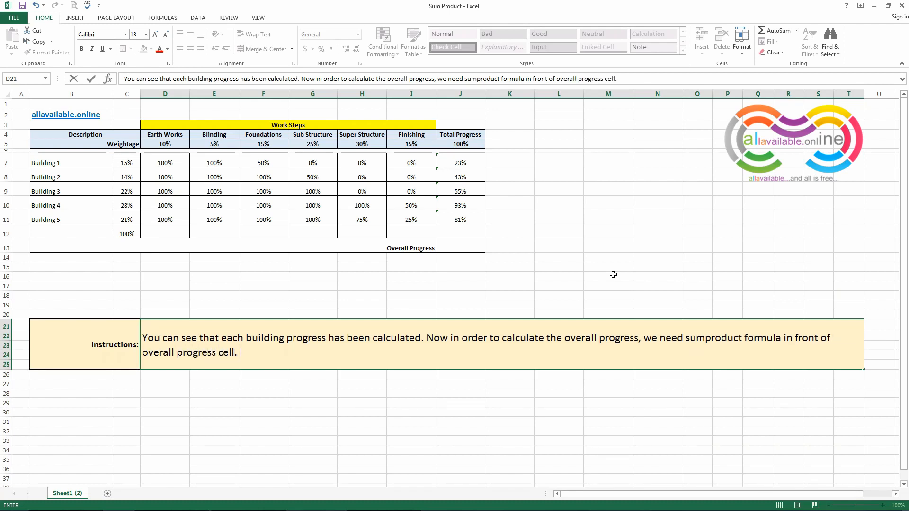
key(Return)
- Calculate the overall progress in J13 with a SUMPRODUCT of the building weightages C7:C11 and total progress values J7:J11
click(468, 245)
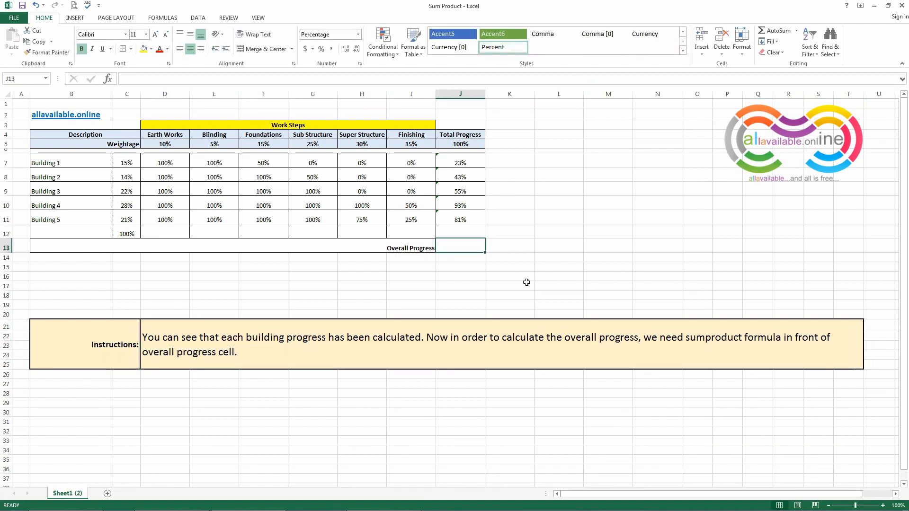
text(=sumprodu)
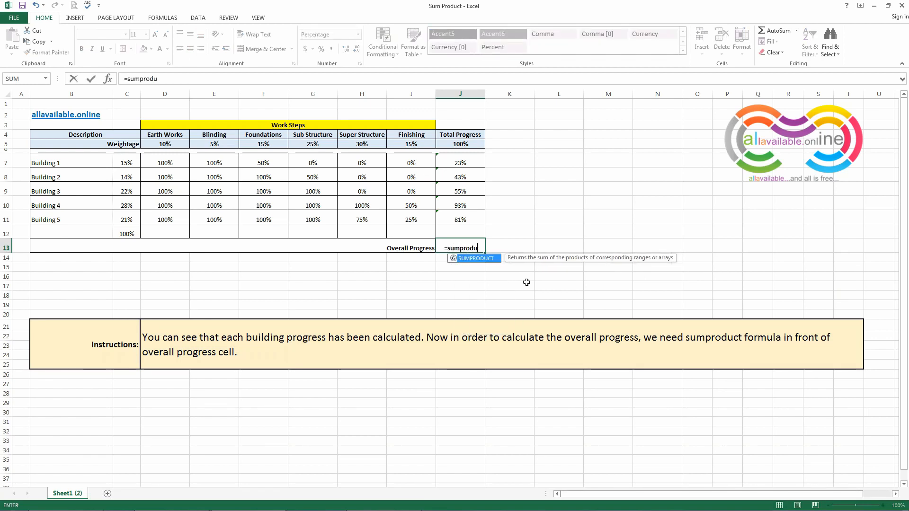
text(ct()
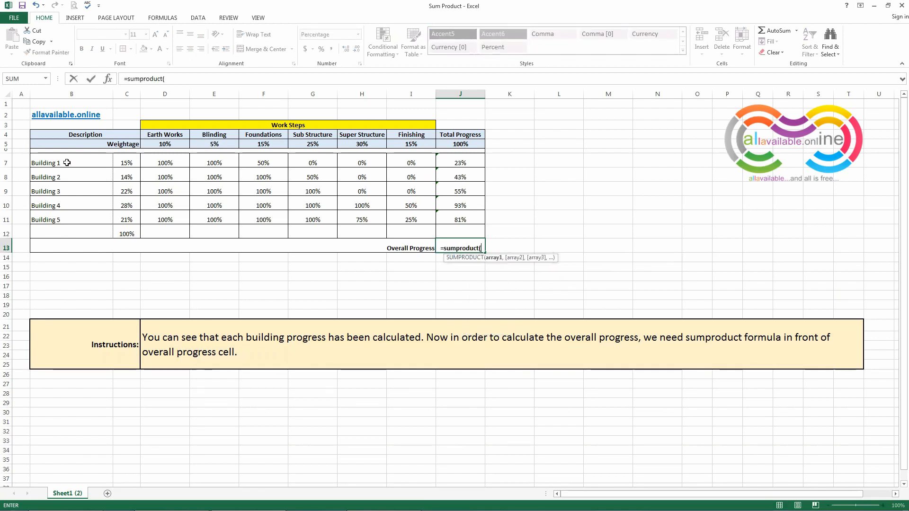
drag(126, 162, 126, 218)
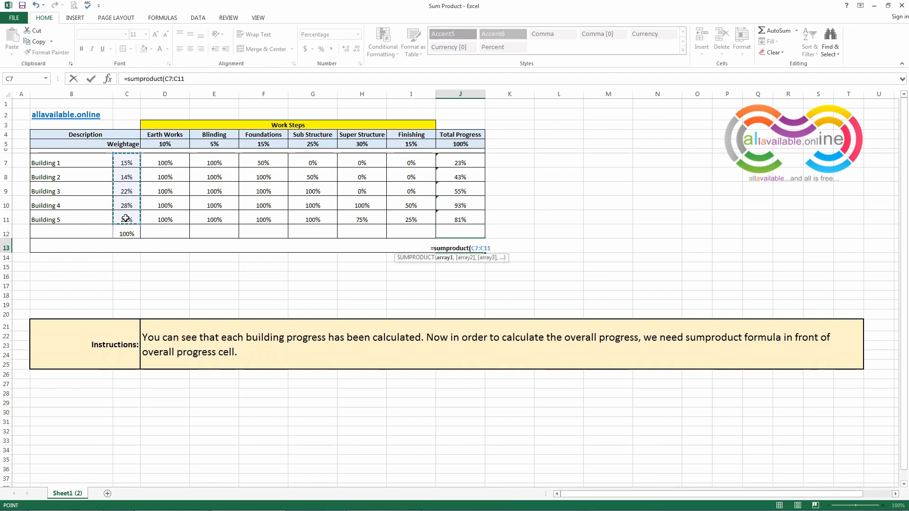
text(,)
drag(449, 160, 455, 219)
key(Return)
- Replace the instructions text with "This time we used the building weightage against the building progress to calculate the overall completion"
click(166, 339)
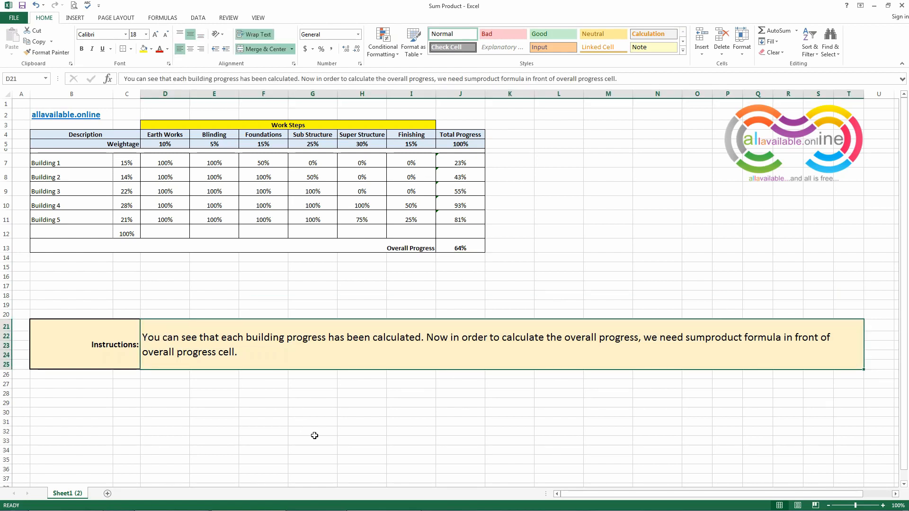
text(This)
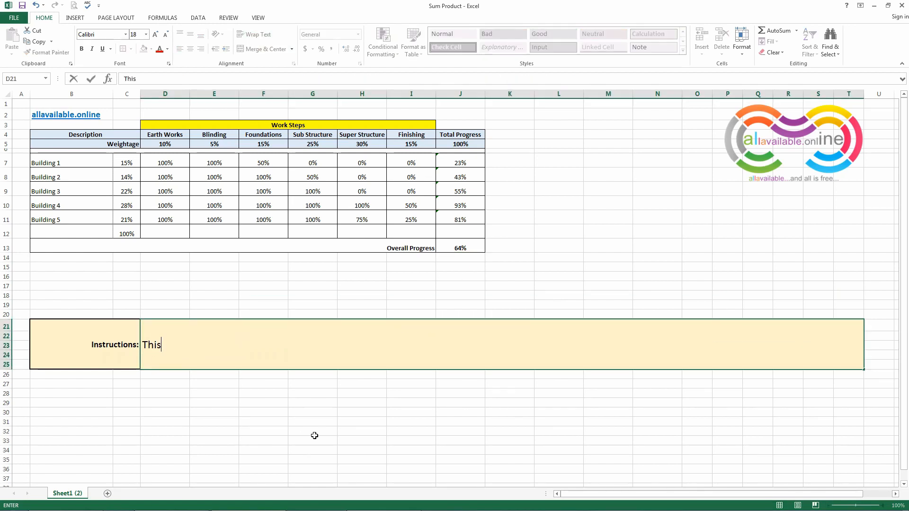
text( time we used the)
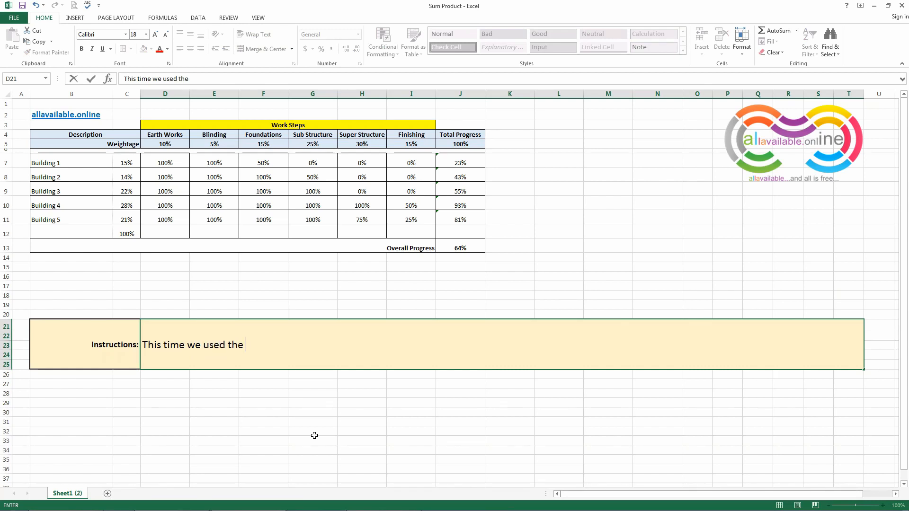
text( building weightage)
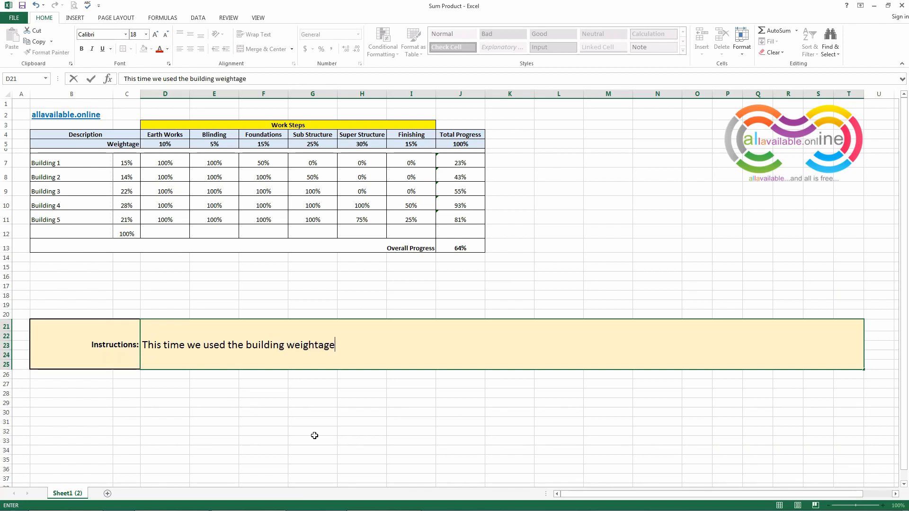
text( against the )
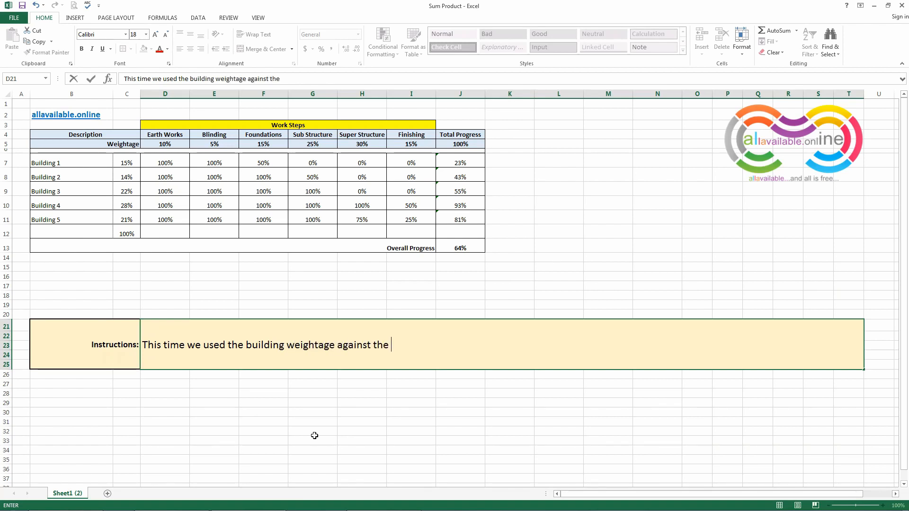
text(building prog)
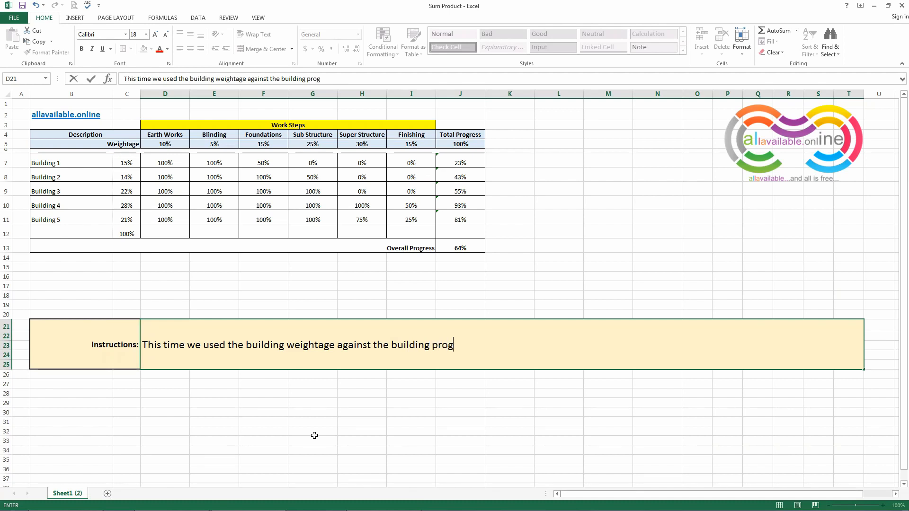
text(ress to calculate the over)
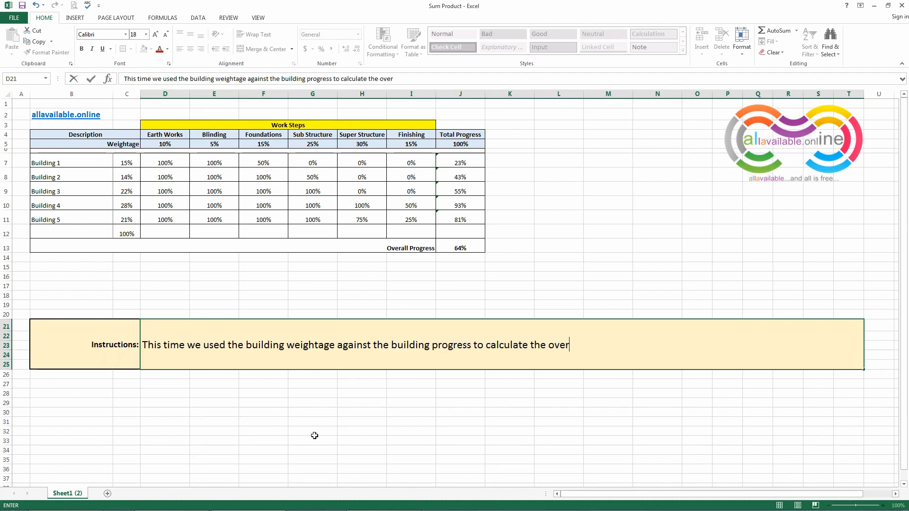
text(all completion)
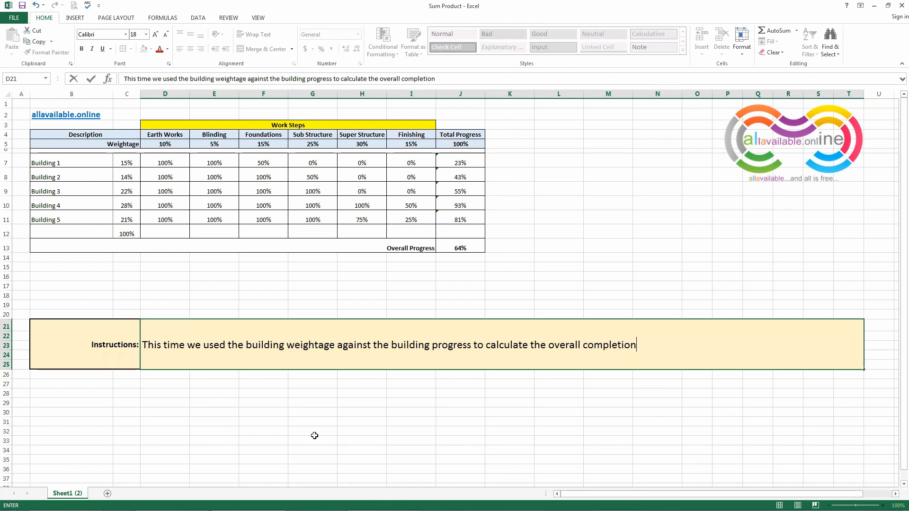
- Replace the word "completion" at the end of the instructions with "progress for the project." and commit the entry
key(BackSpace)
key(BackSpace)
key(BackSpace)
key(BackSpace)
key(BackSpace)
key(BackSpace)
key(BackSpace)
key(BackSpace)
key(BackSpace)
key(BackSpace)
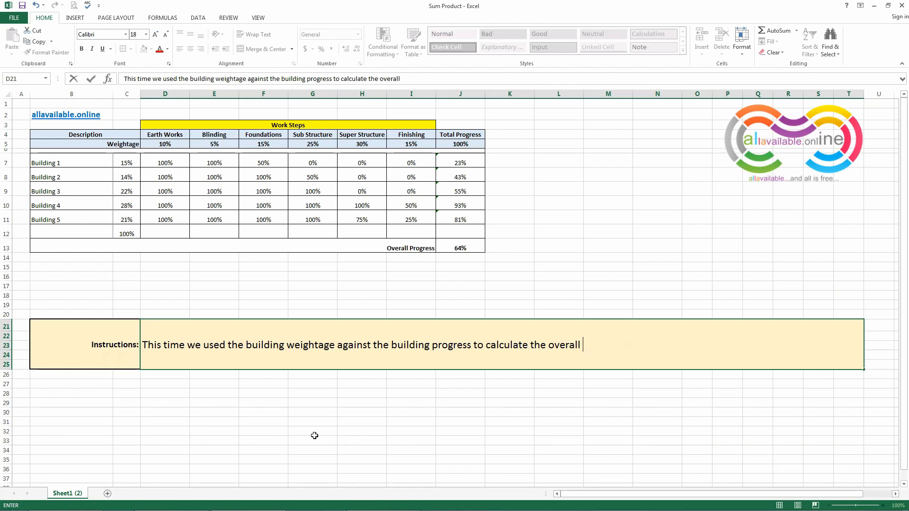
text(progress for the projec)
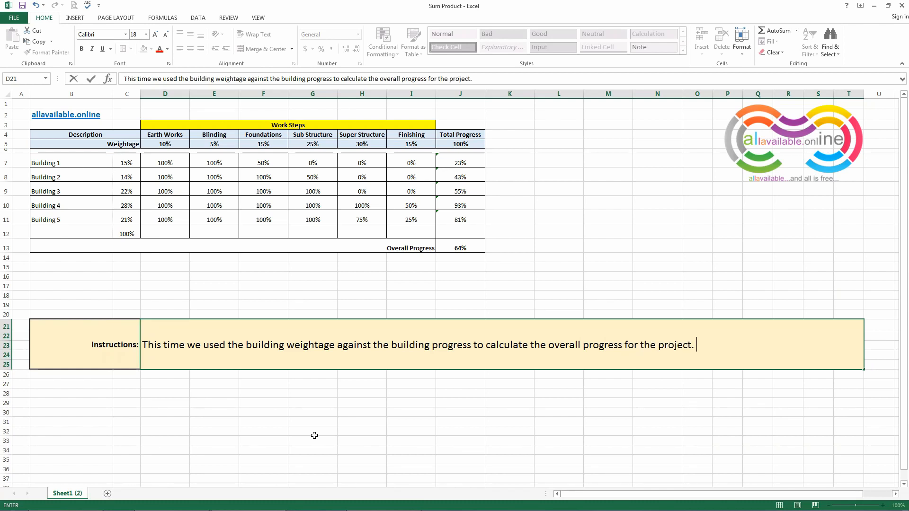
text(t.)
key(Return)
key(Up)
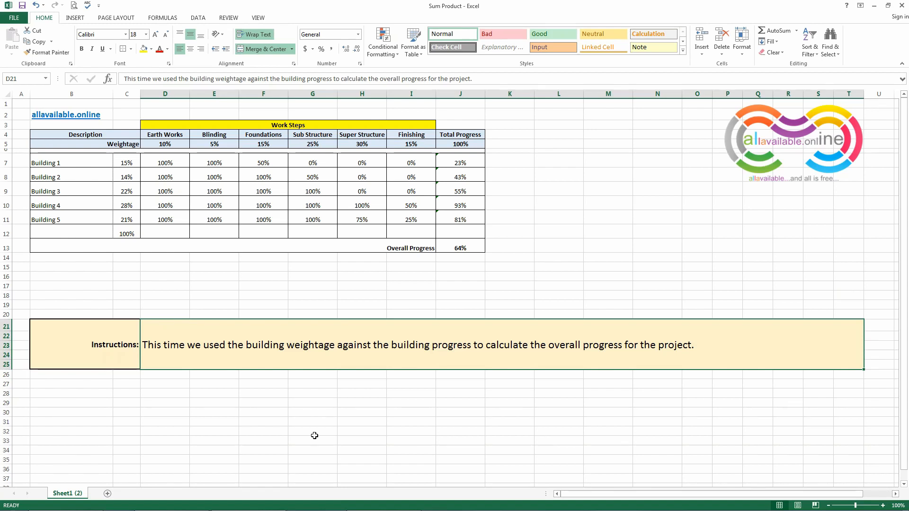
- Replace the instructions text with "It is 64% overall progress of the project." and commit the entry
key(BackSpace)
text(It is)
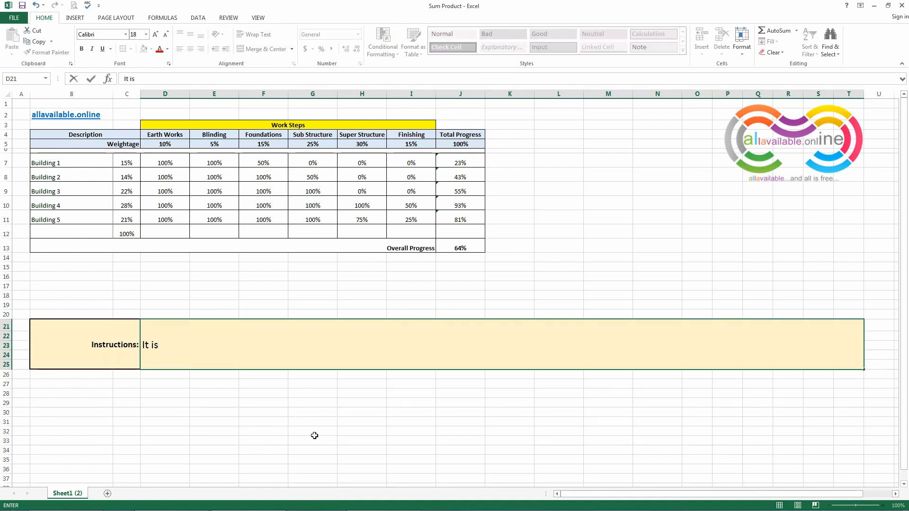
text( 64% overall p)
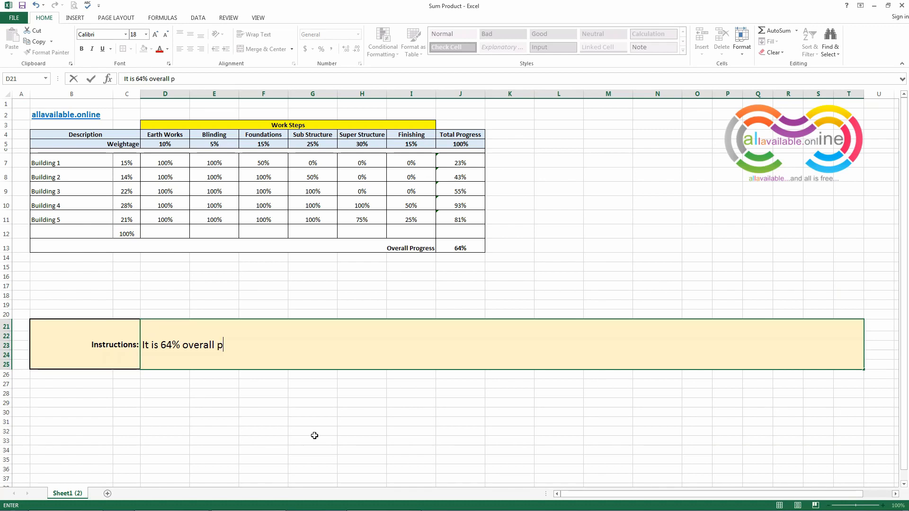
text(rogress of the )
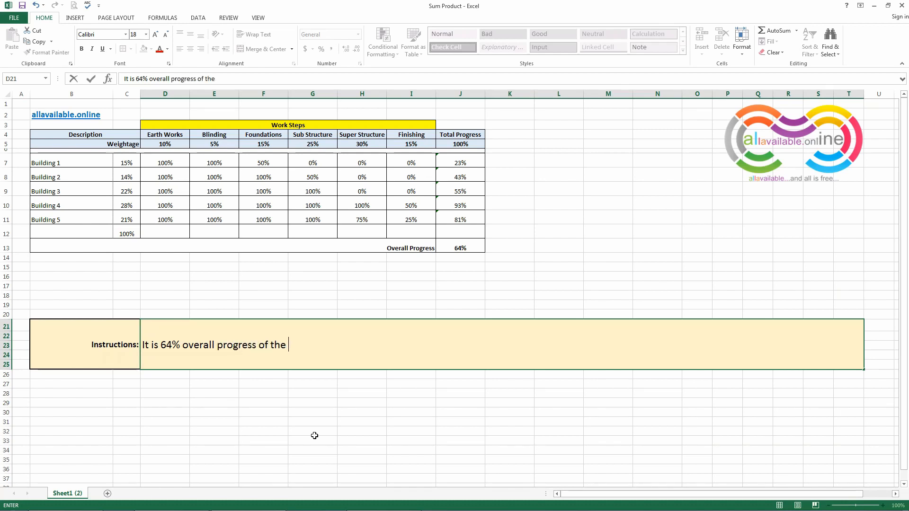
text(project.)
key(Return)
key(Up)
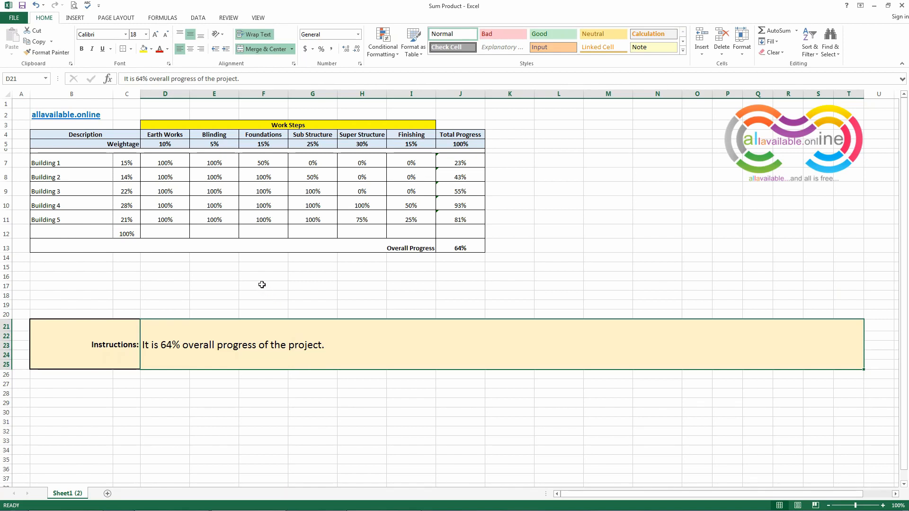
- Replace the instructions with "If I will update the progress above for the building then overall and building progress will be updated. Lets see."
text(If )
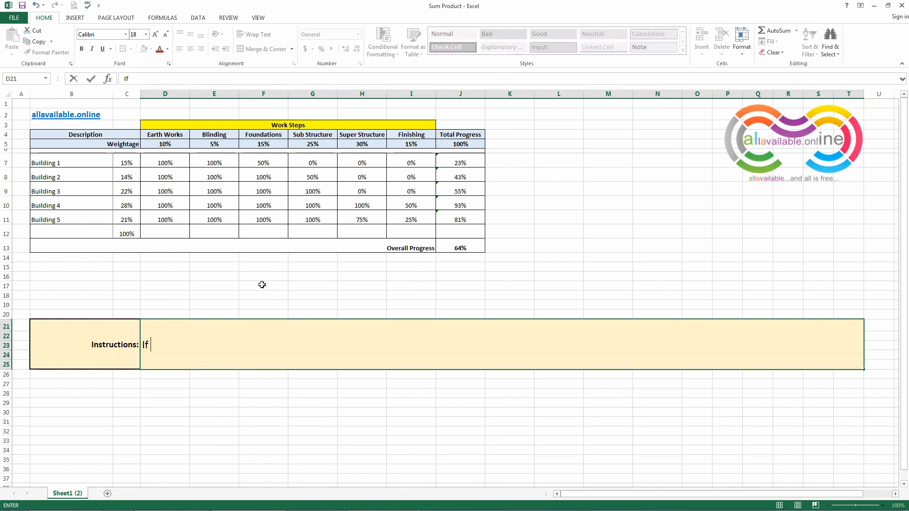
text(I will update th)
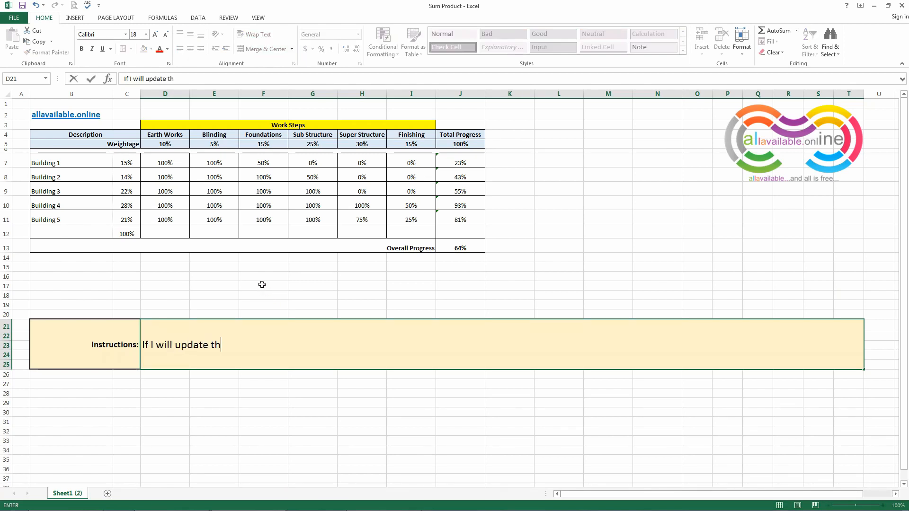
text(e progress abov)
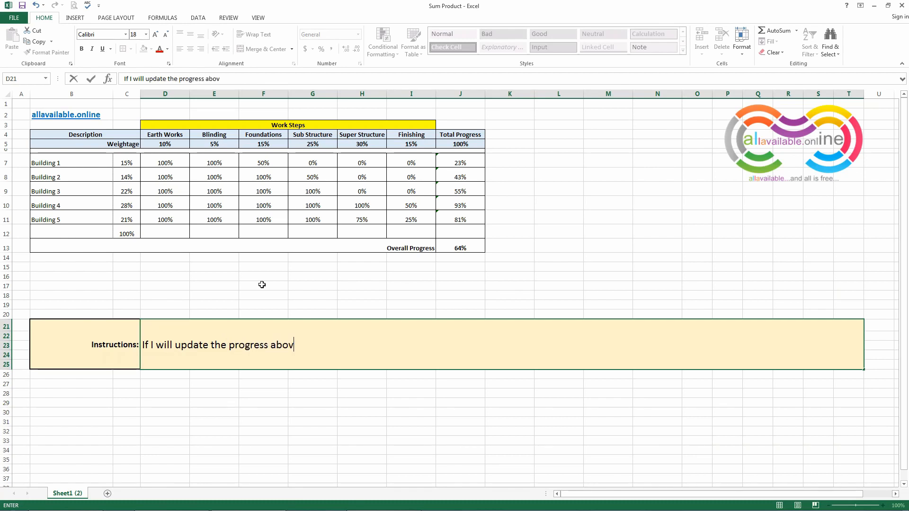
text(e for ea)
key(BackSpace)
key(BackSpace)
text(the building)
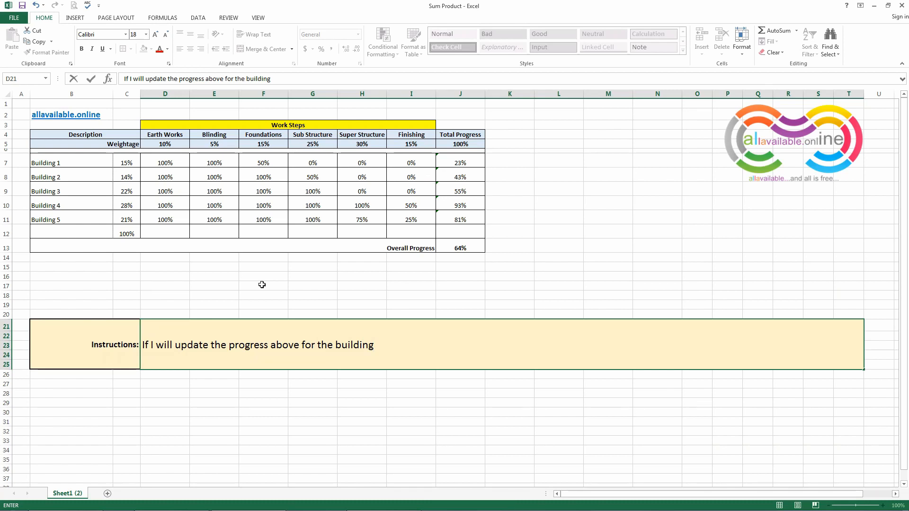
text( then overall and bui)
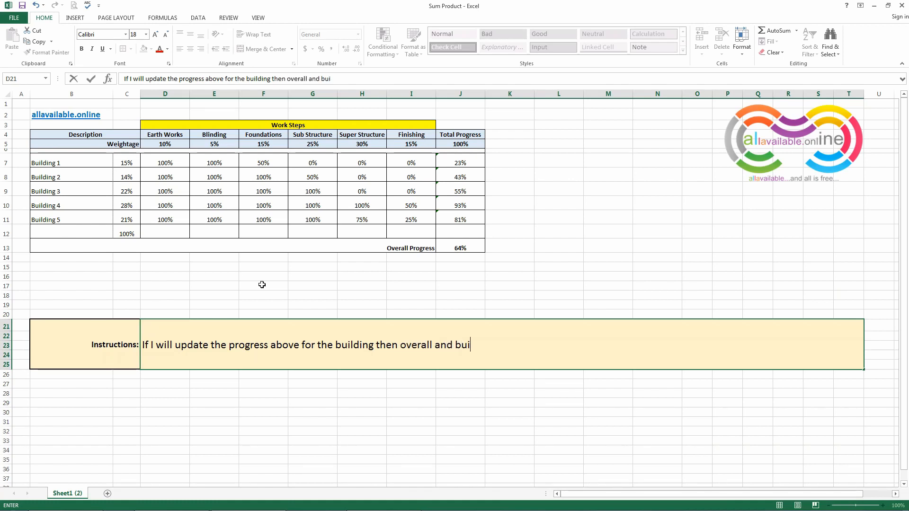
text(lding progress will be updated. )
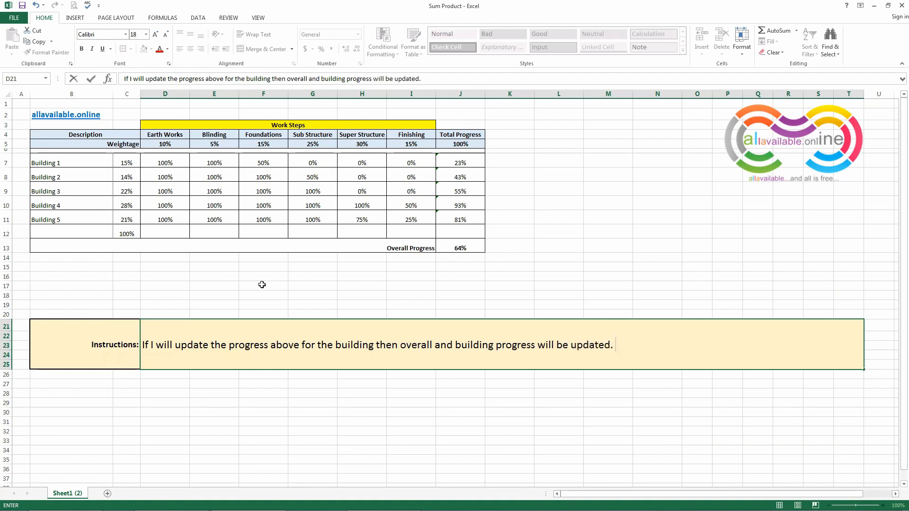
text(Lets see.)
key(Return)
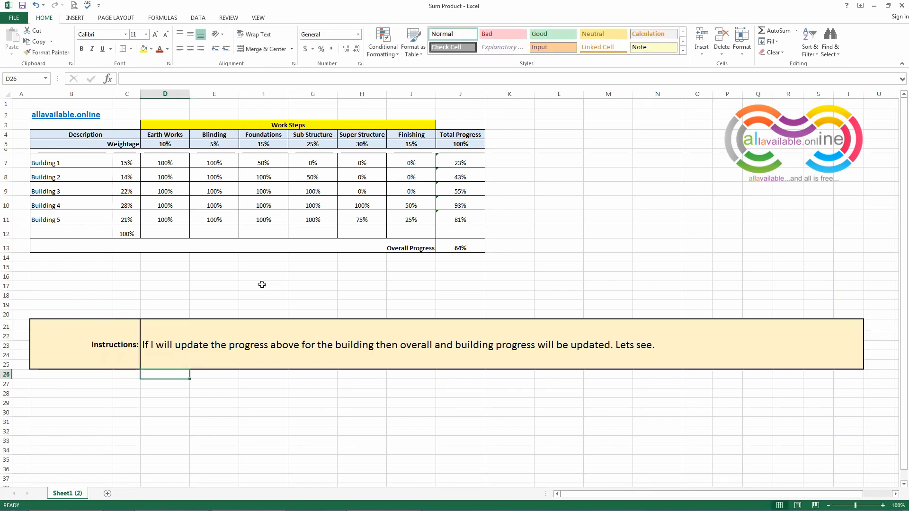
- Update Building 1's progress to 100% for Foundations, Sub Structure and Super Structure, and 50% for Finishing
click(270, 168)
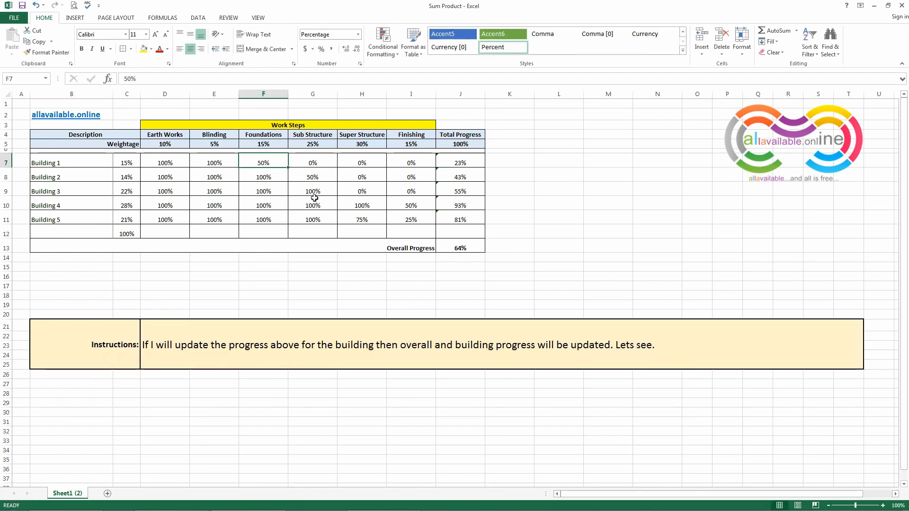
text(100)
key(Tab)
text(10)
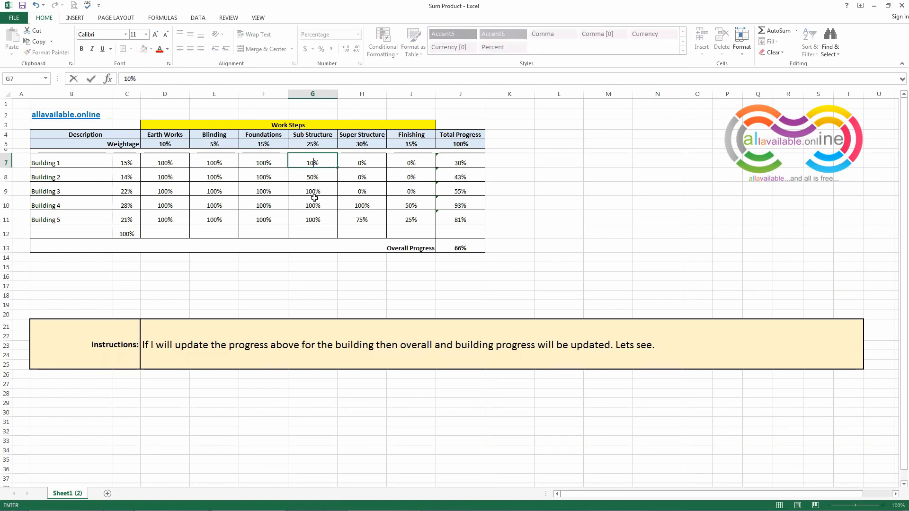
text(0)
key(Tab)
text(100)
key(ctrl+Return)
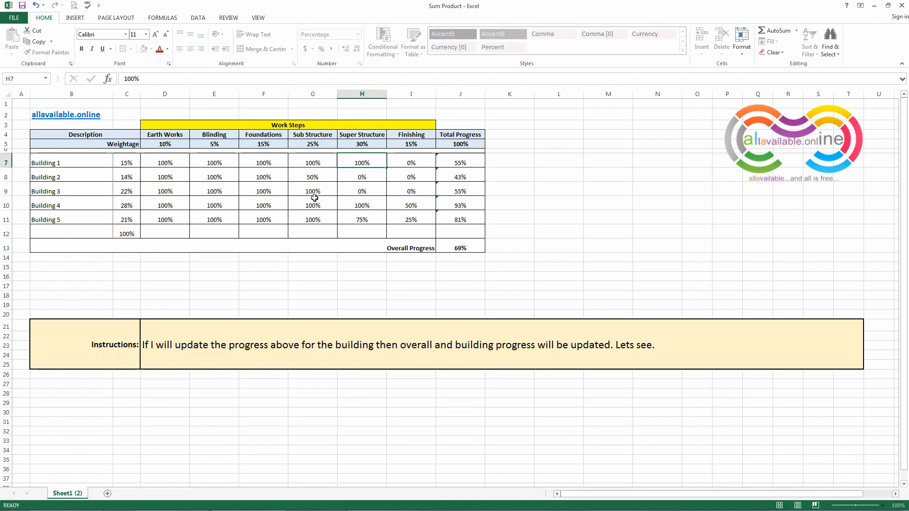
key(Right)
text(50)
key(Down)
- Update Building 2's progress to 100% for Sub Structure and Super Structure, and 50% for Finishing
key(Left)
key(Left)
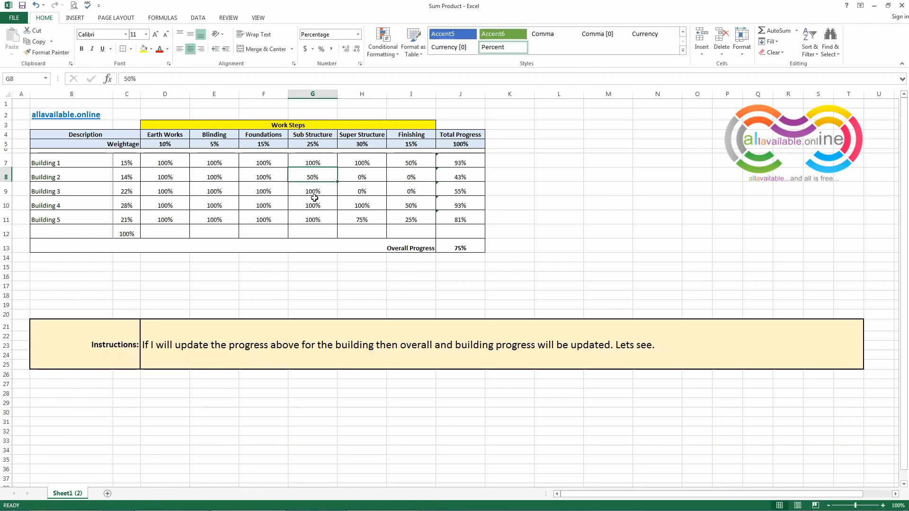
text(100)
key(Tab)
text(100)
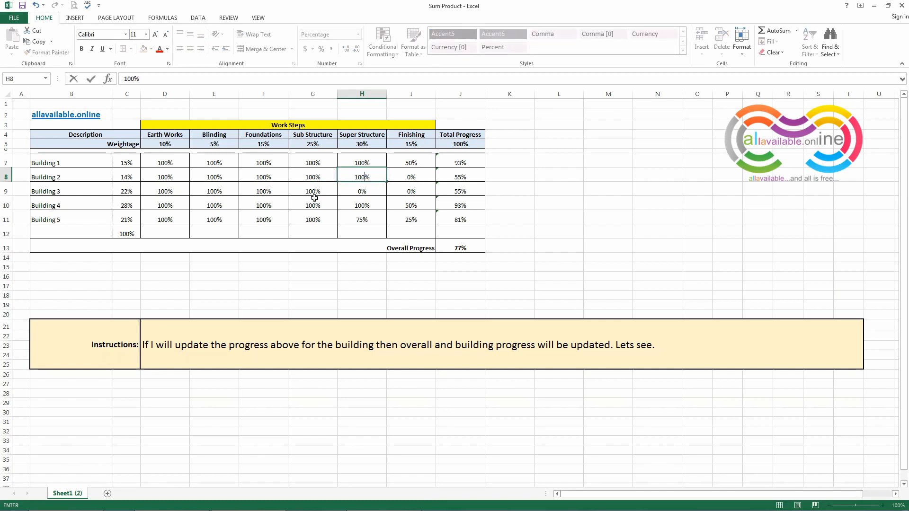
key(Tab)
text(50)
key(Return)
- Update Building 3's progress to 100% for Super Structure and 50% for Finishing
text(100)
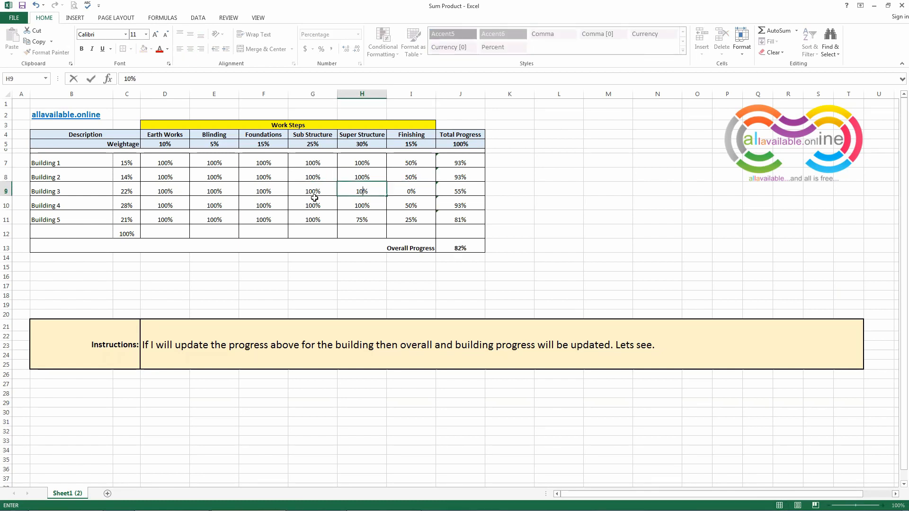
key(Tab)
text(50)
key(Return)
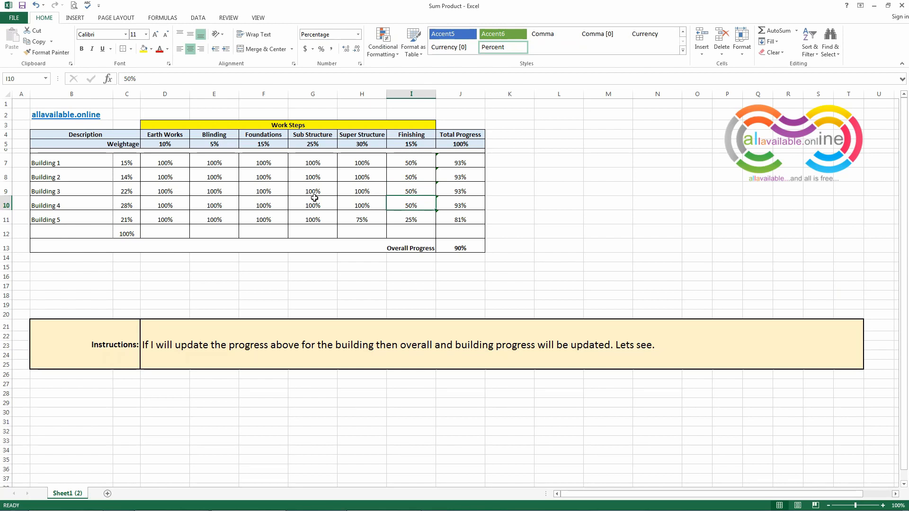
- Set the Finishing progress of Buildings 4 and 5 to 75% and Building 5's Super Structure progress to 100%
text(75)
key(Return)
text(100)
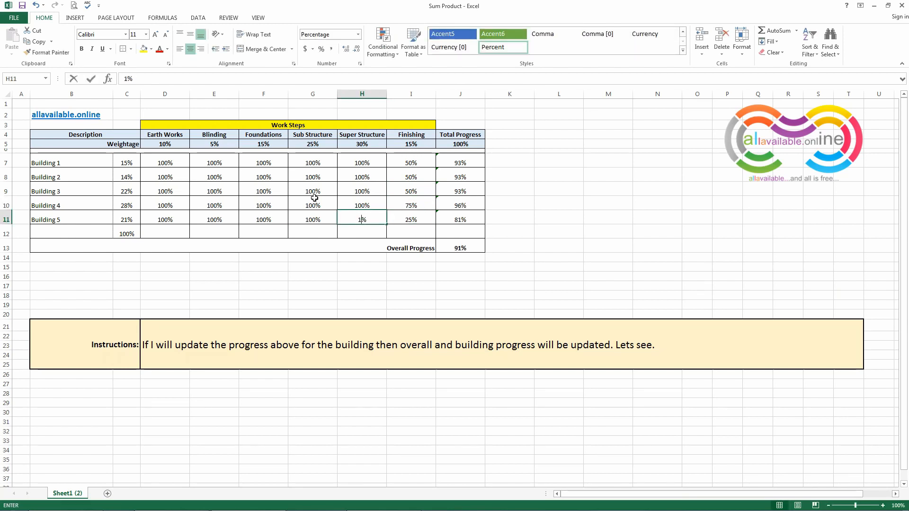
key(ctrl+Return)
key(Right)
text(75)
key(Return)
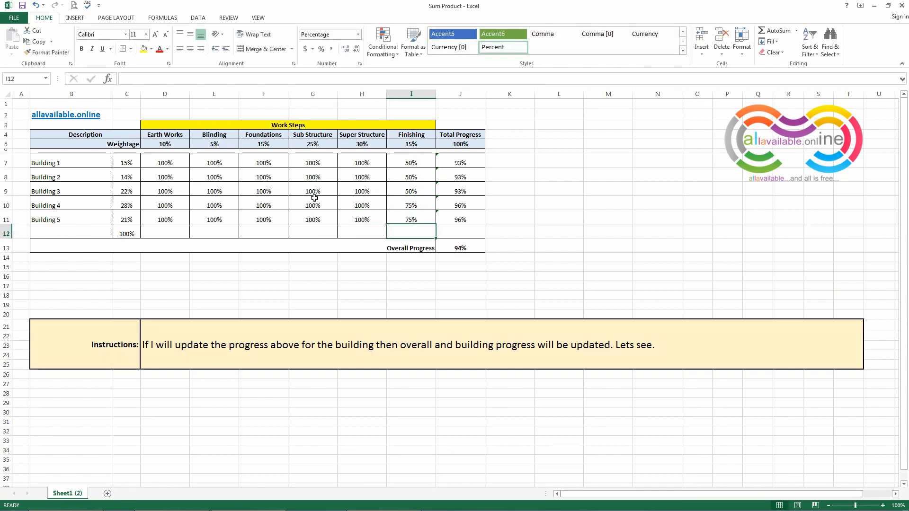
- Replace the instructions text with "As we noticed, after updating the progress, all formula cells updated the progress figures as expected."
click(339, 331)
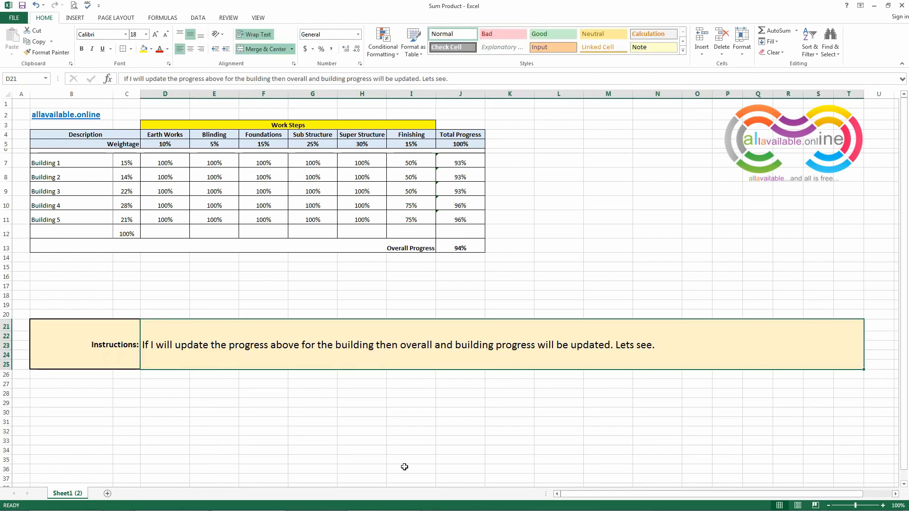
text(As we n)
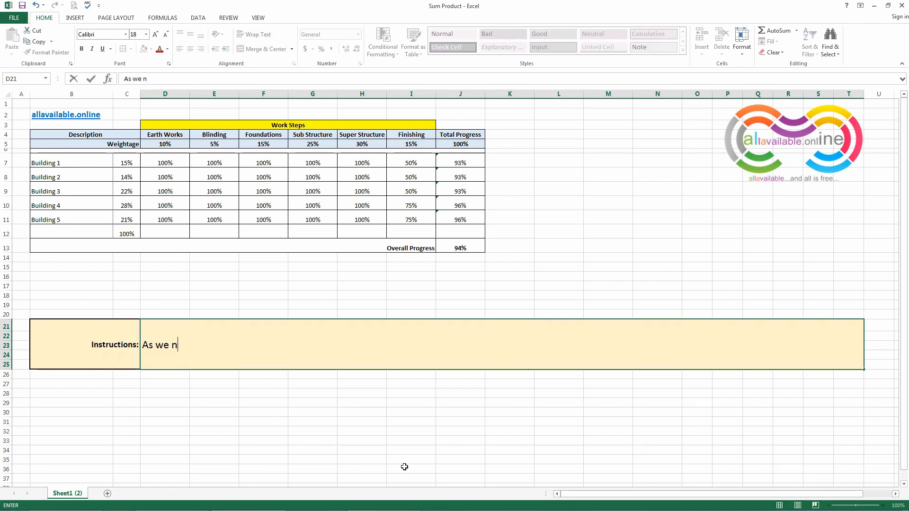
text(oticed, after updating the progress)
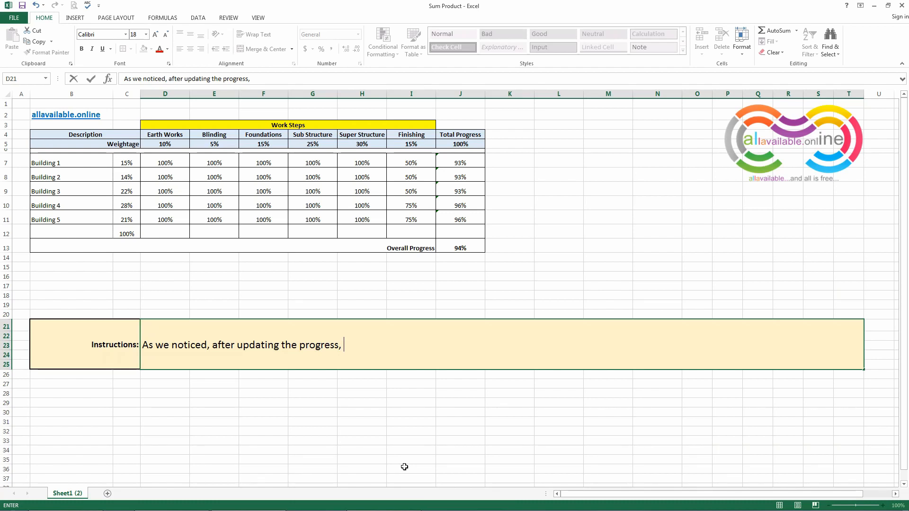
text(, all formula cells)
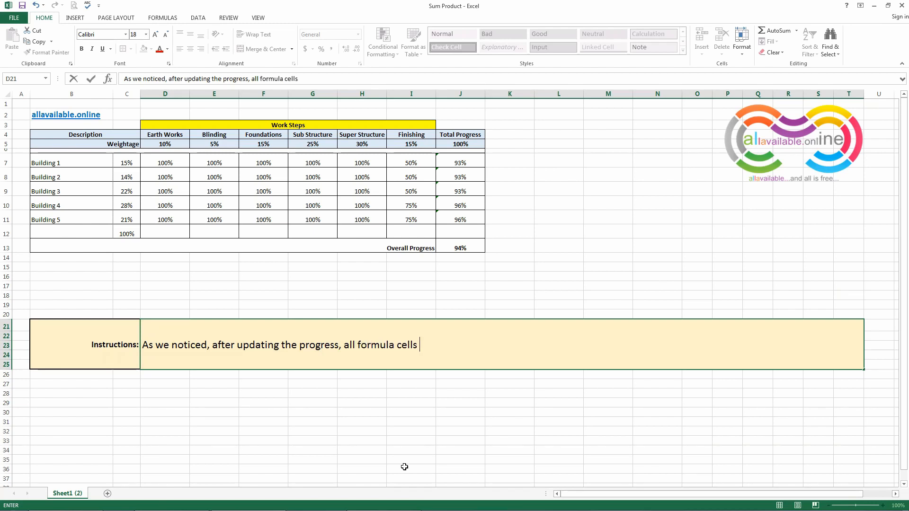
text( updated the prog)
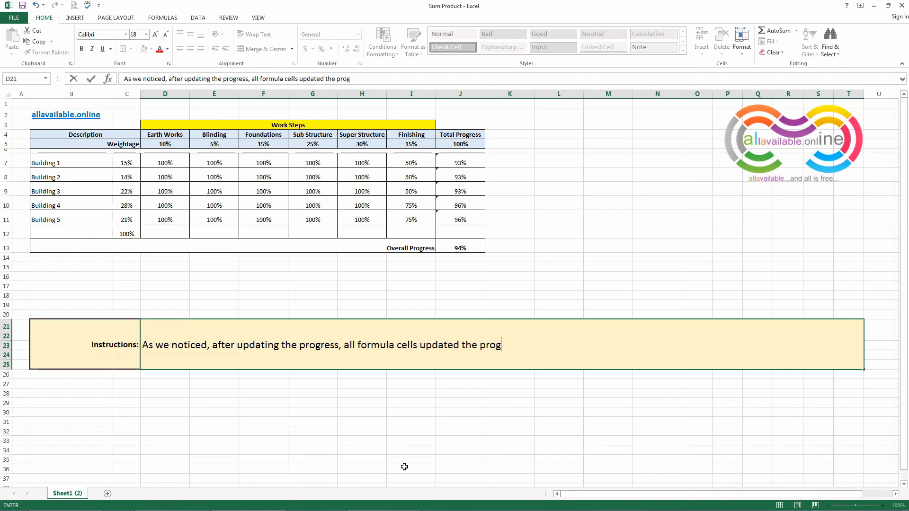
text(ress figures)
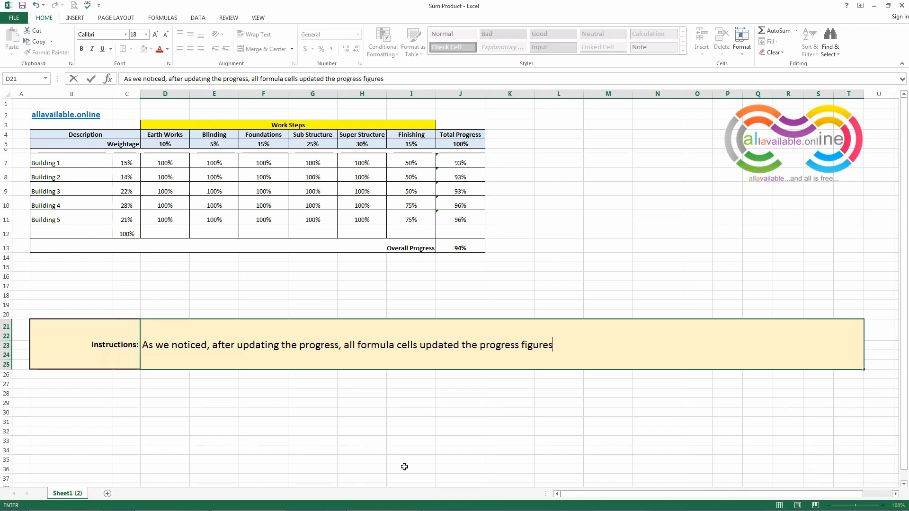
text( as expected.)
key(ctrl+Return)
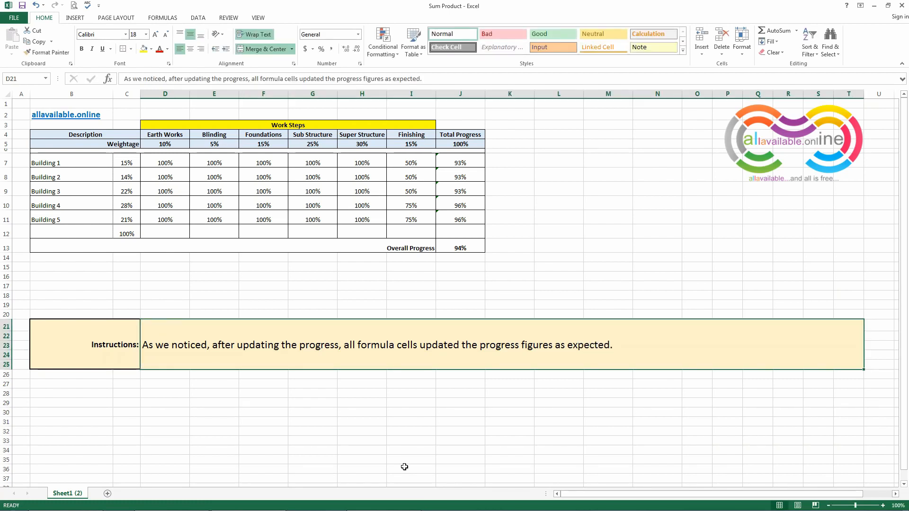
- Change the instructions message to "This was today's topic, hope it was usefull for you guys, specially people in costruction business."
text(This w)
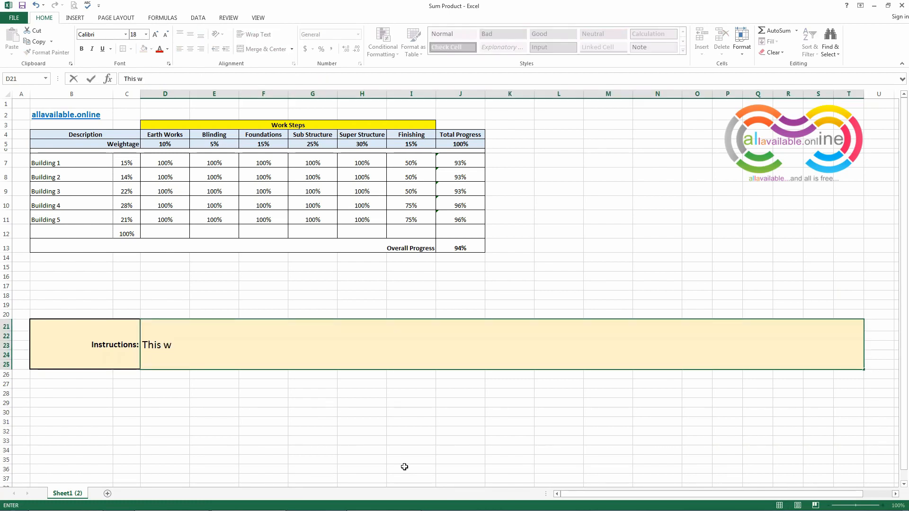
text(as today's to)
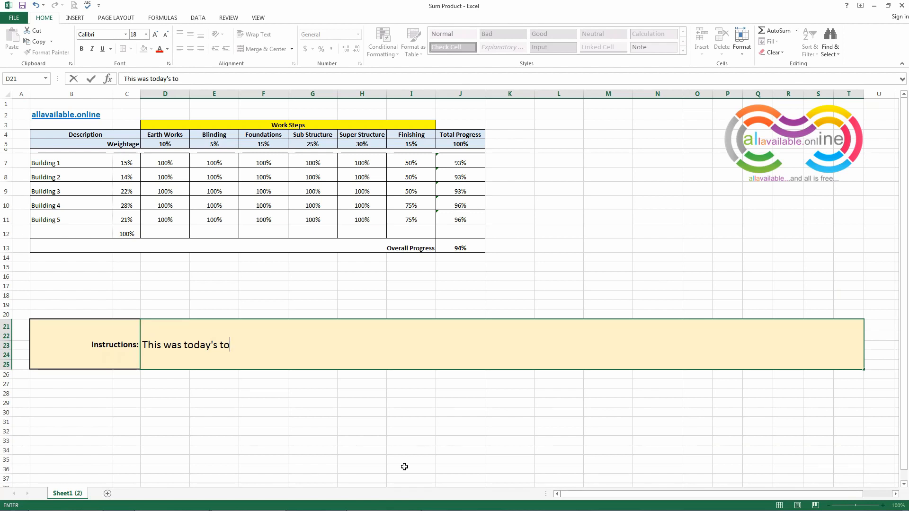
text(pic, hope it was)
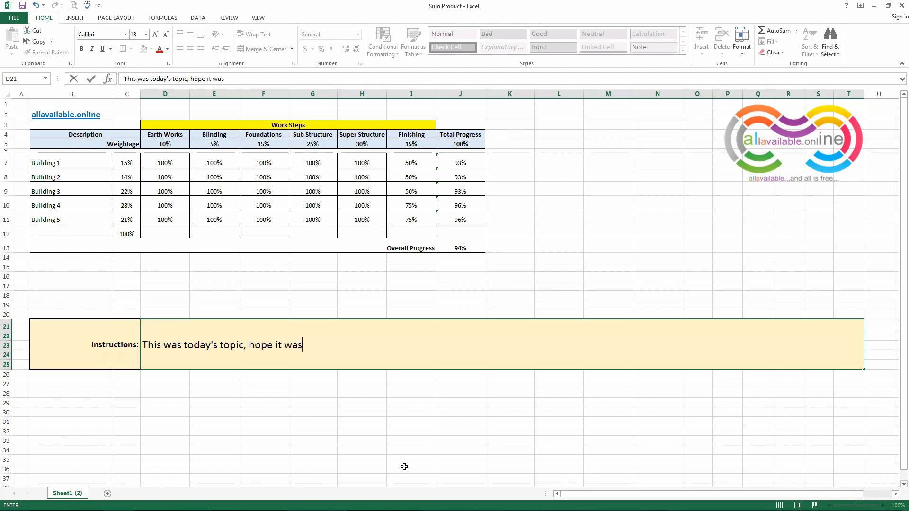
text( usefull for you)
text(gu)
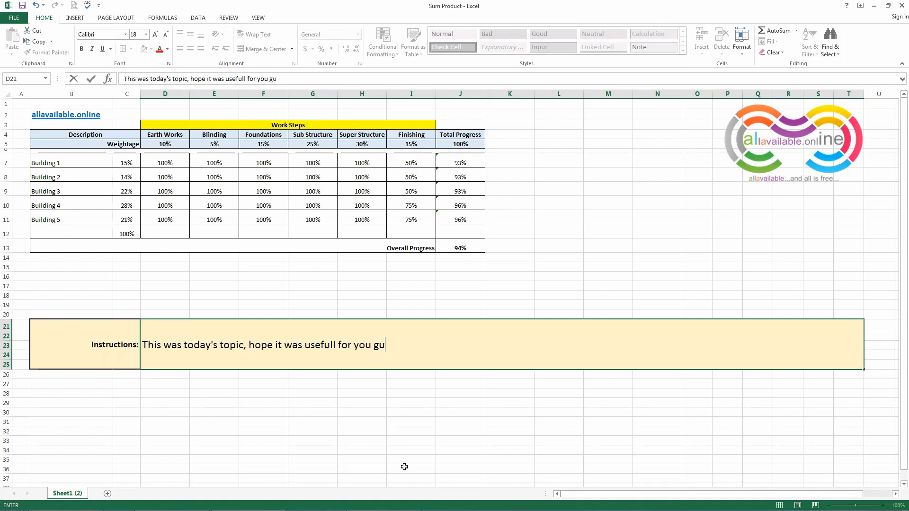
text(ys, speciall)
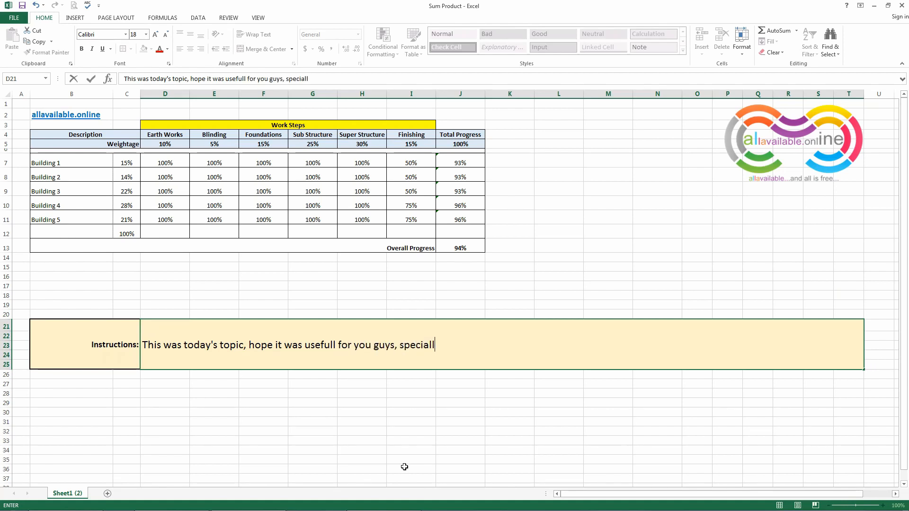
text(y people in c)
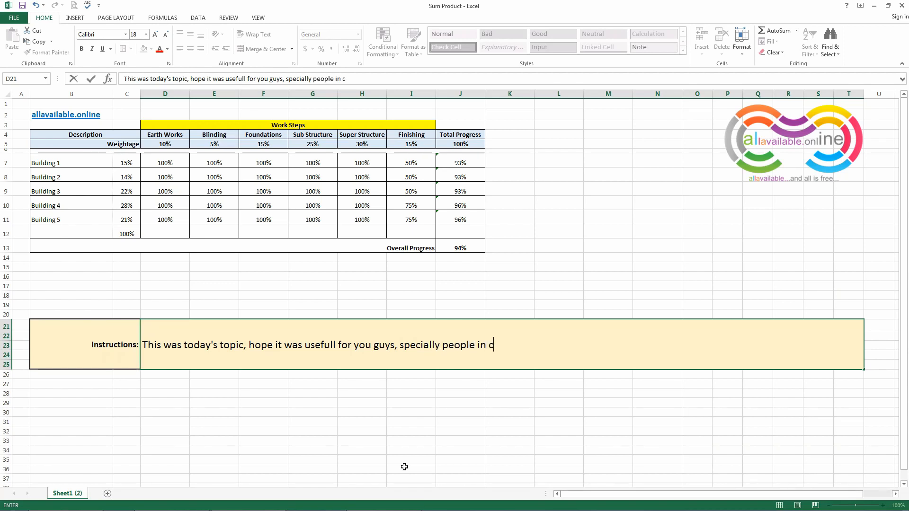
text(ostruction b)
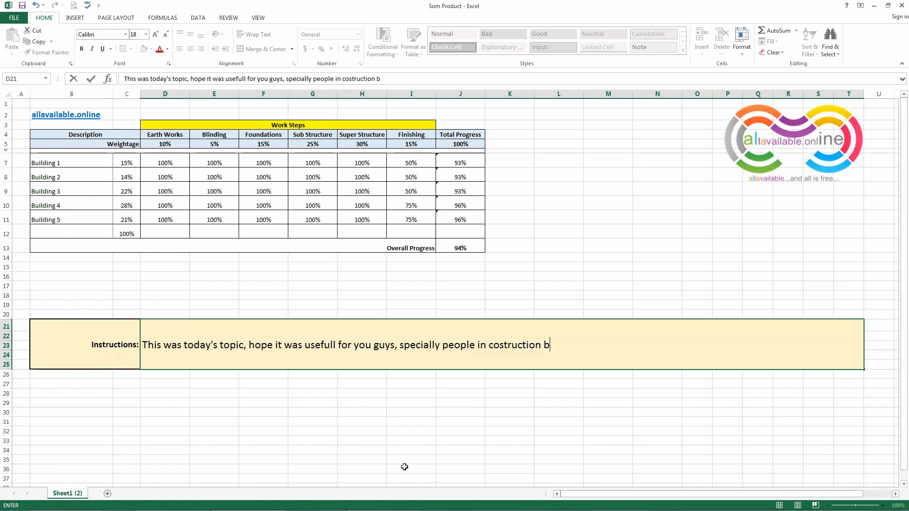
text(usiness.)
key(Return)
key(Up)
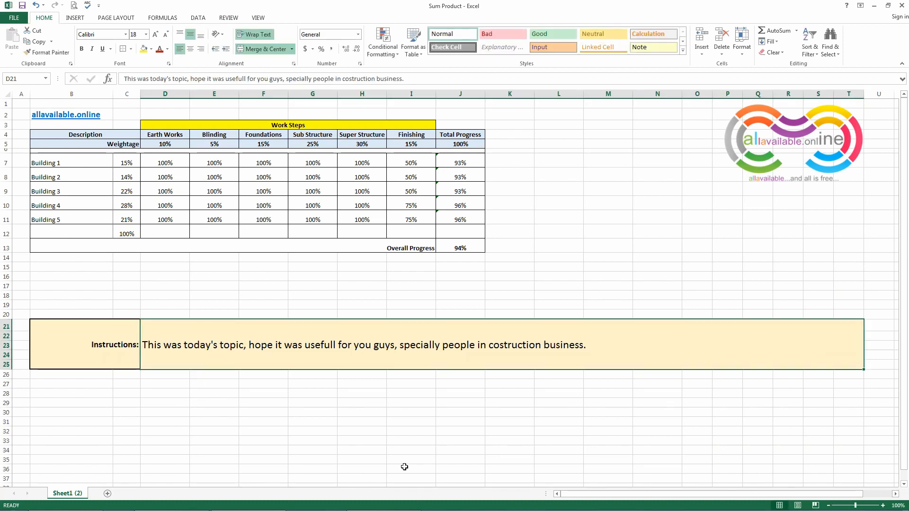
- Rewrite the instructions message as "Please like and subscribe the channel and we will keep on posting the educational videos."
text(Please l)
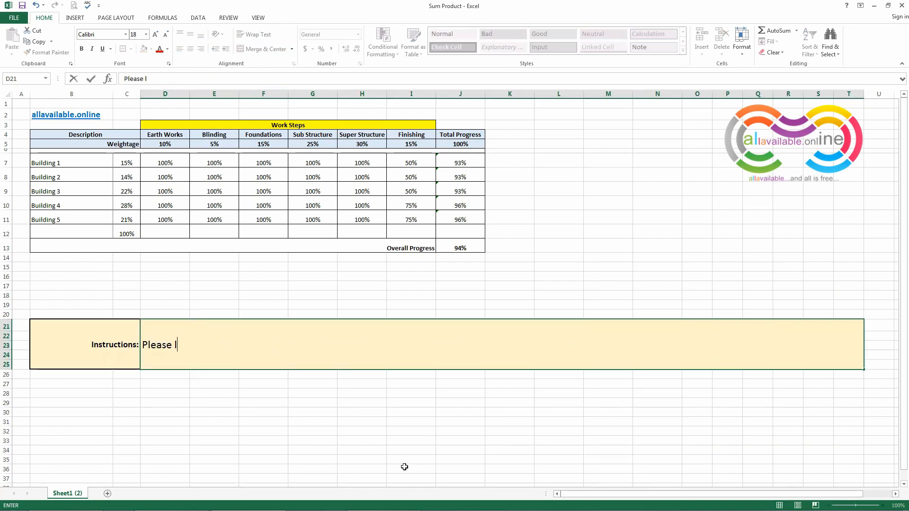
text(ike and subscribe the )
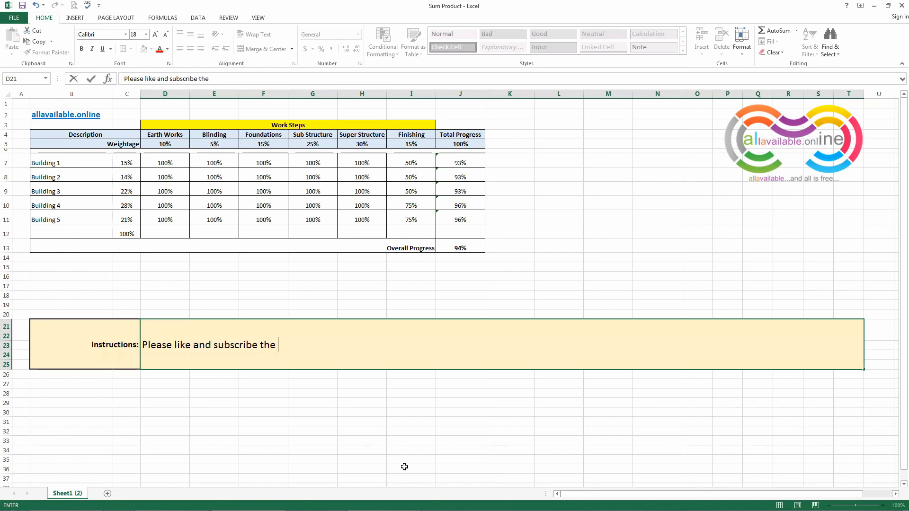
text(channel and we will )
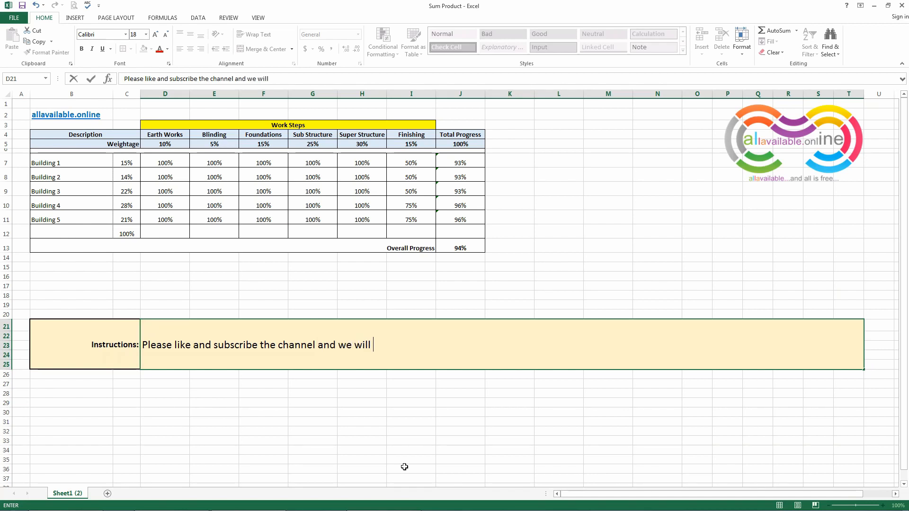
text(keep on posting the )
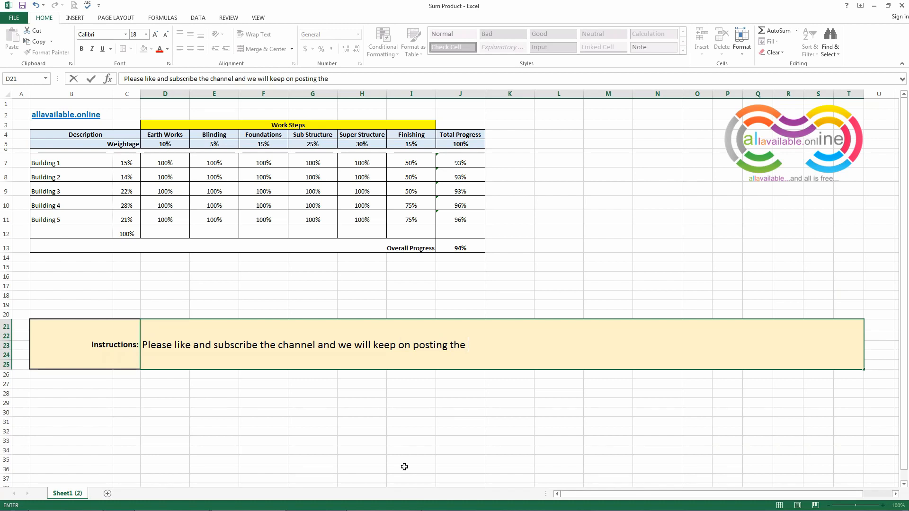
text(ducati)
key(BackSpace)
key(BackSpace)
key(BackSpace)
key(BackSpace)
text(educational )
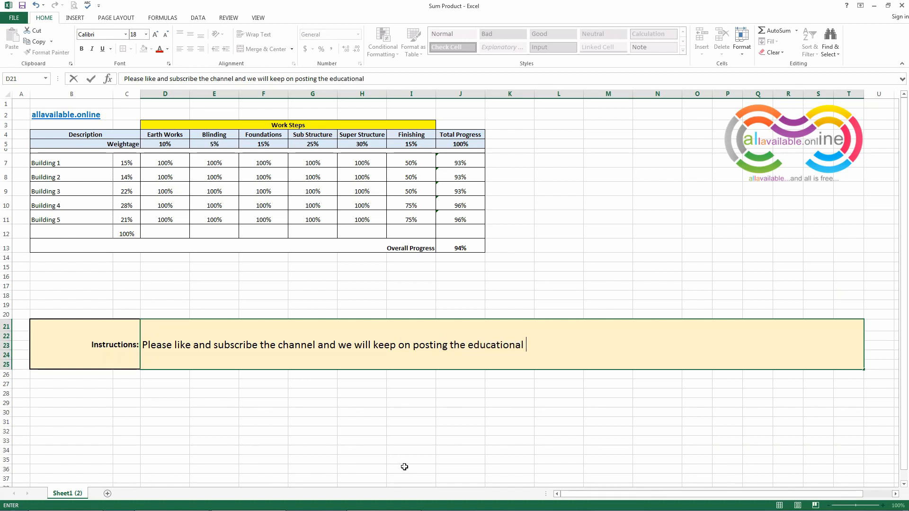
text(videos.)
key(Return)
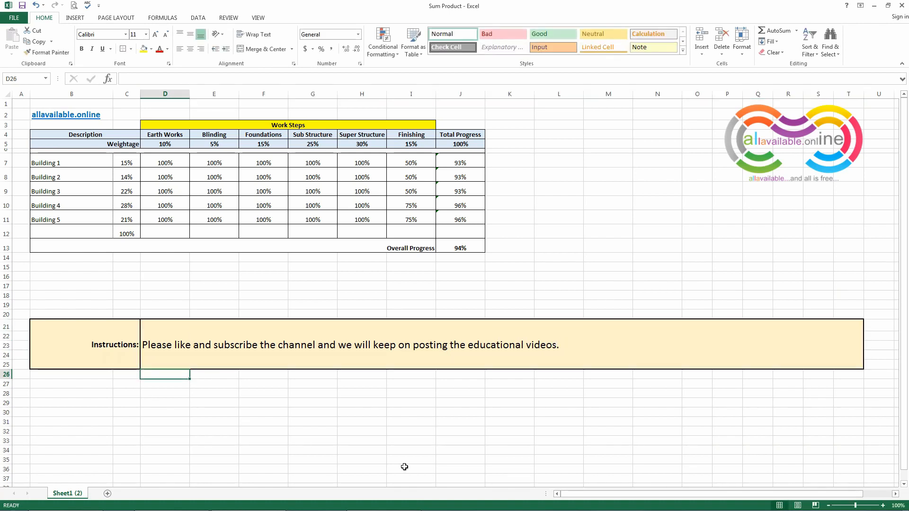
- Replace the message in the merged instructions cell with the closing text "Thanks!"
key(Up)
text(Than)
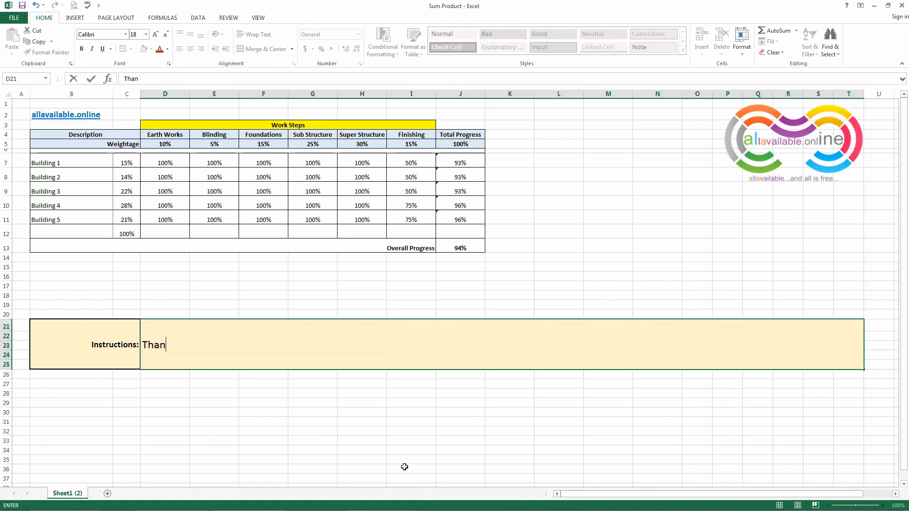
text(ks!)
key(Return)
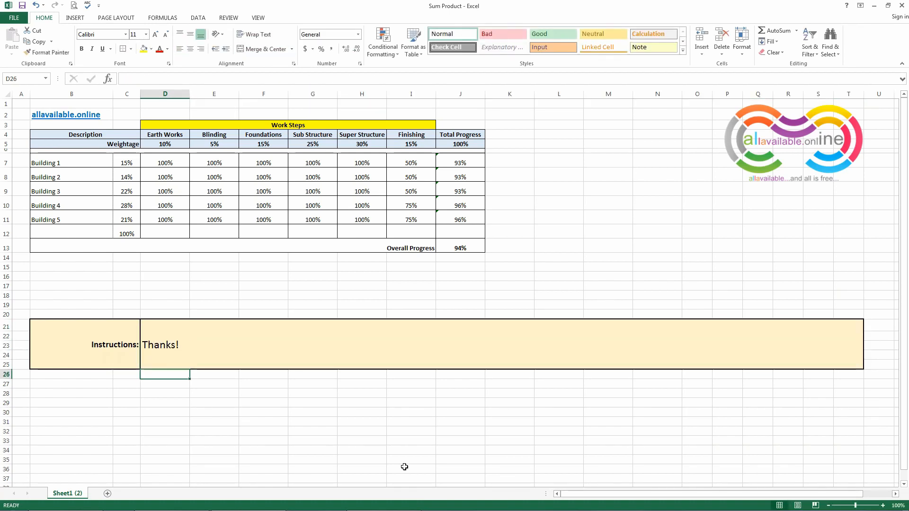